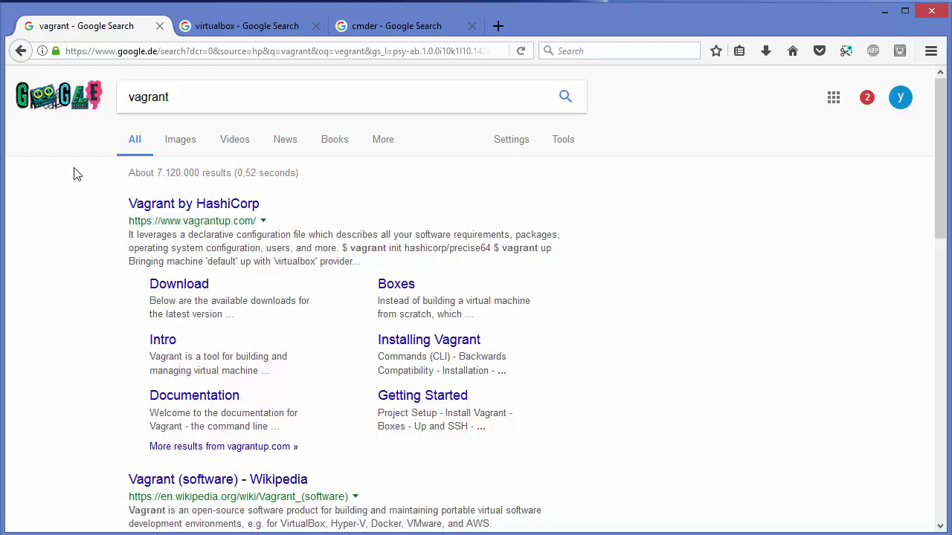
- Open Oracle's VirtualBox downloads page, request the Windows hosts installer and dismiss its save prompt and VirtualBox Manager
{"action": "left_click", "coordinate": [230, 34]}
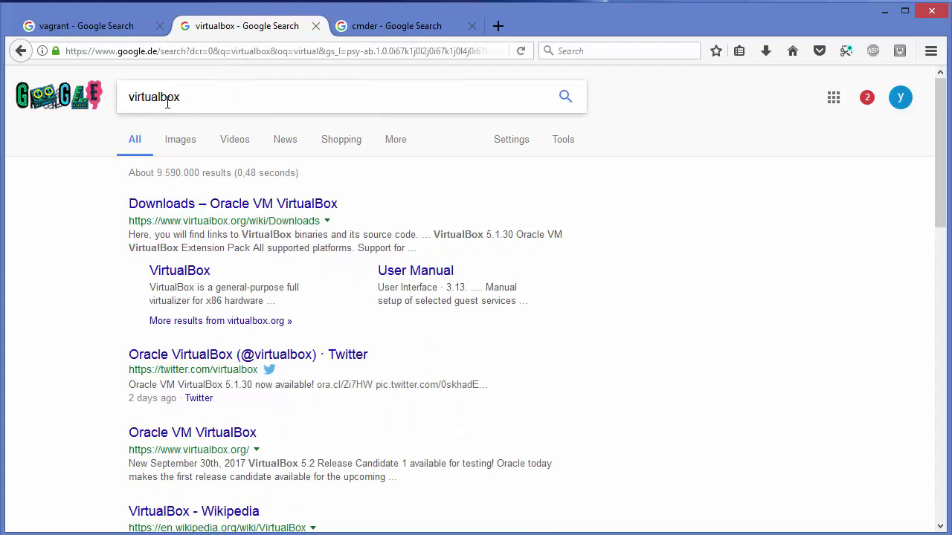
{"action": "left_click", "coordinate": [211, 205]}
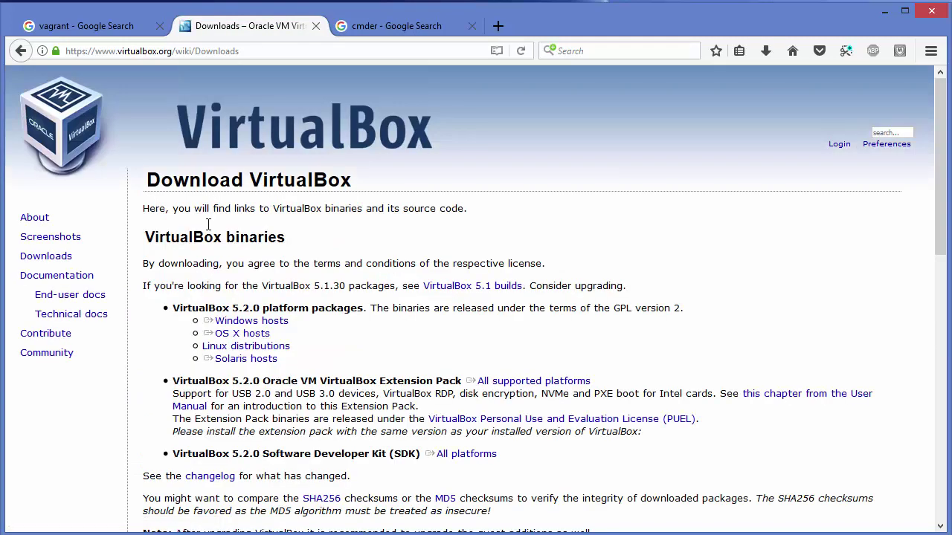
{"action": "left_click", "coordinate": [265, 325]}
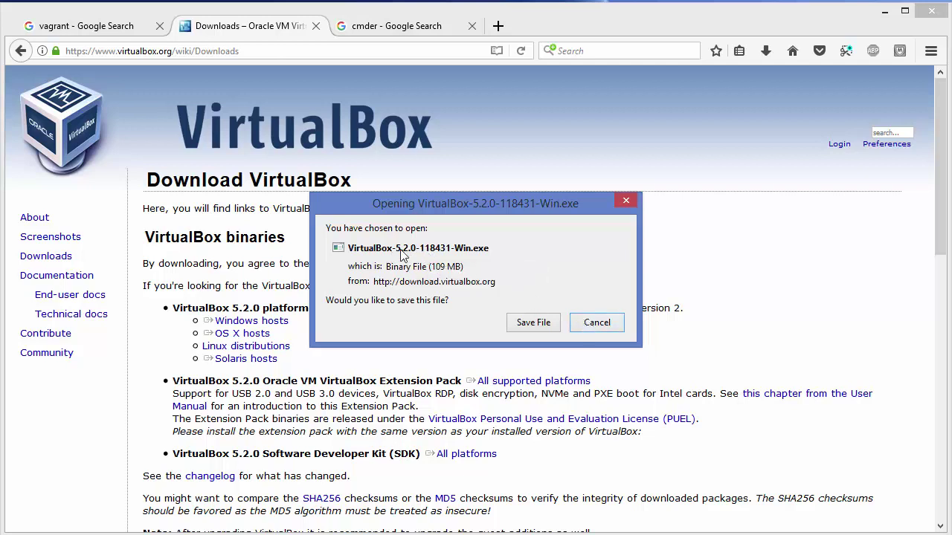
{"action": "left_click", "coordinate": [589, 322]}
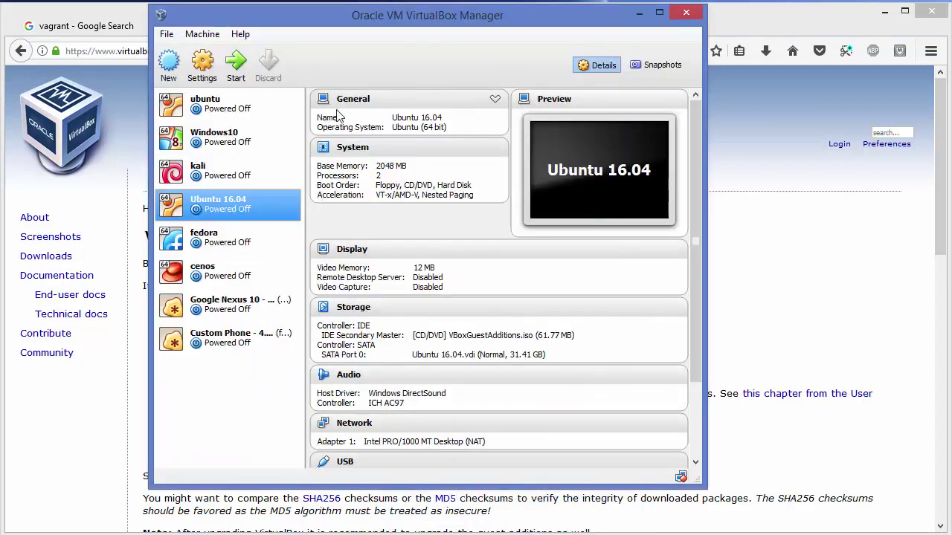
{"action": "left_click", "coordinate": [638, 14]}
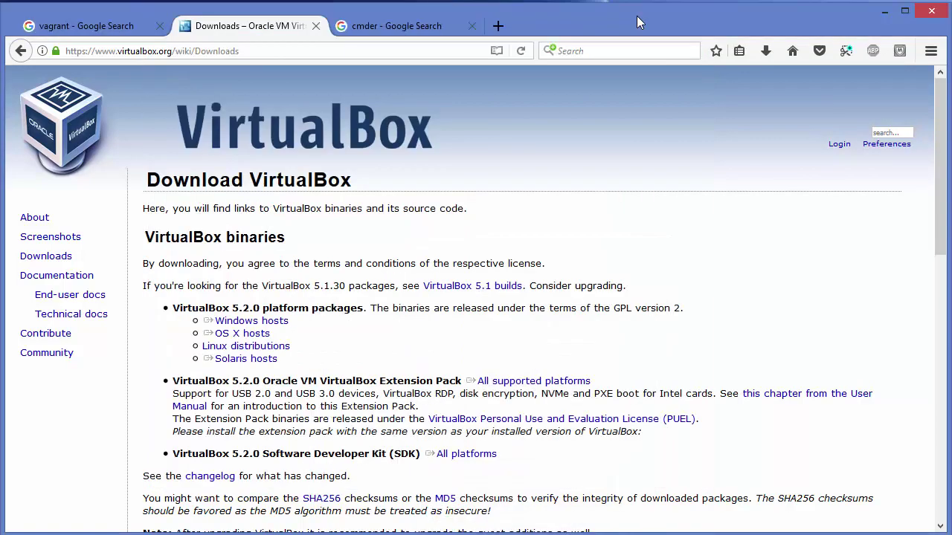
- Download the 64-bit Windows installer for Vagrant 2.0.0 from the official Vagrant site and save the file
{"action": "left_click", "coordinate": [109, 32]}
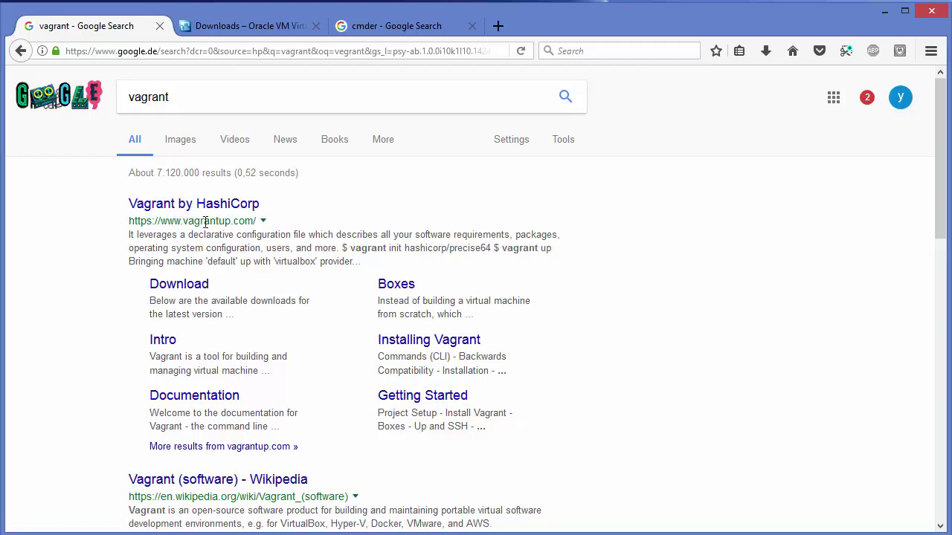
{"action": "left_click", "coordinate": [236, 214]}
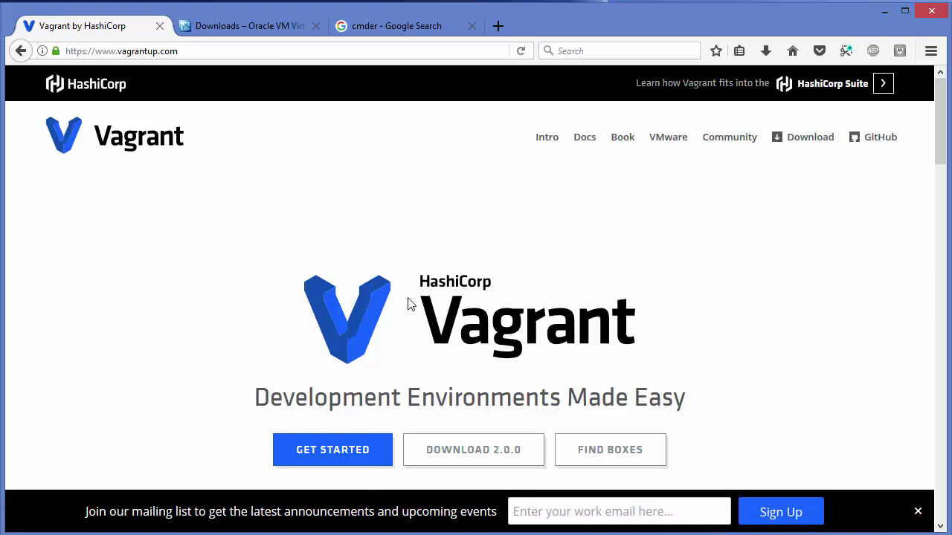
{"action": "scroll", "coordinate": [418, 258], "scroll_direction": "down", "scroll_amount": 2}
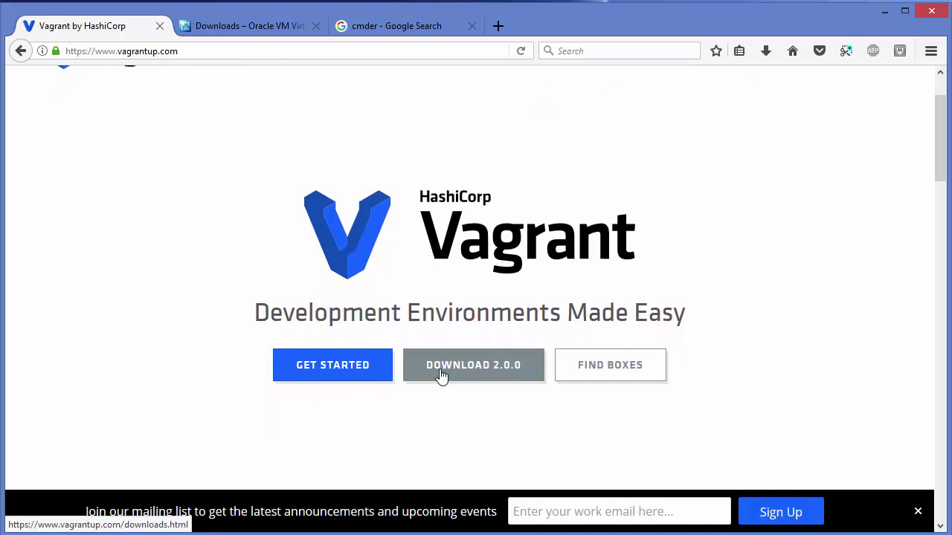
{"action": "left_click", "coordinate": [492, 376]}
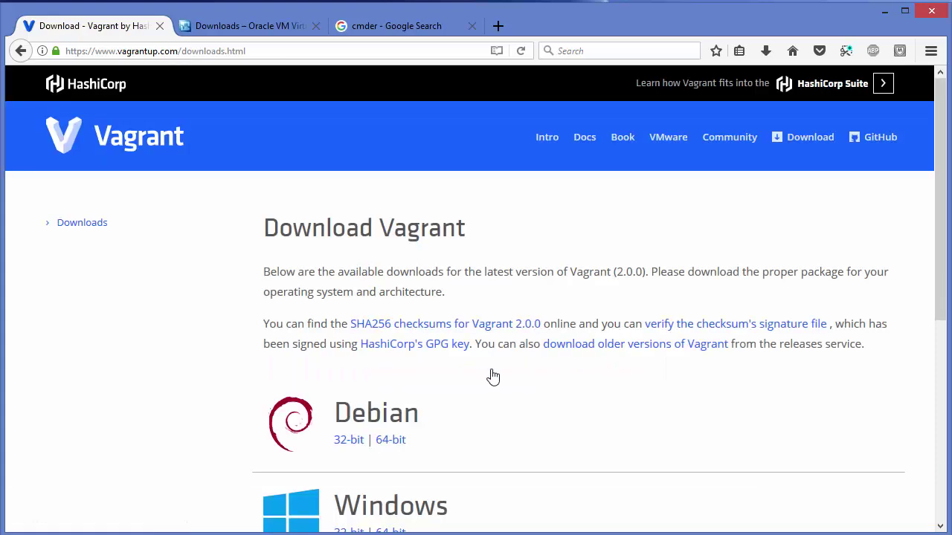
{"action": "scroll", "coordinate": [520, 327], "scroll_direction": "down", "scroll_amount": 6}
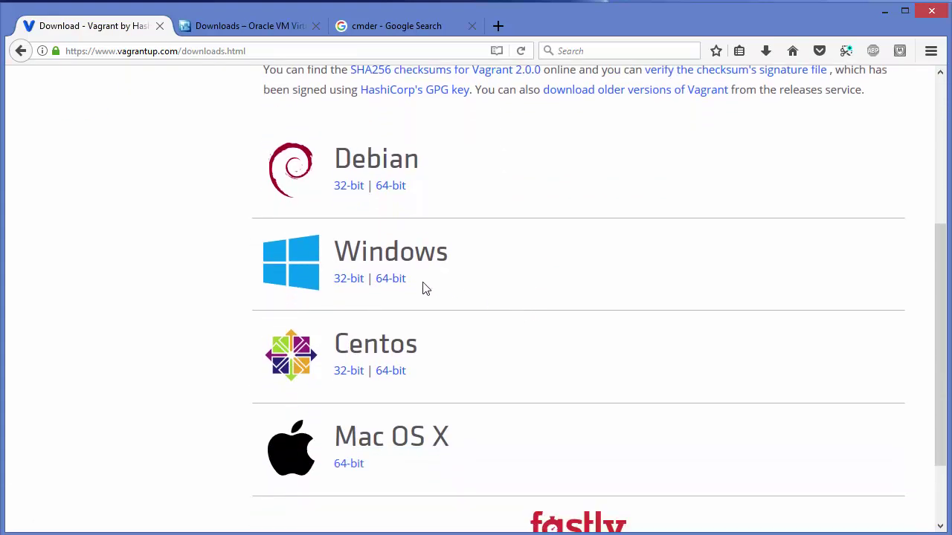
{"action": "double_click", "coordinate": [388, 253]}
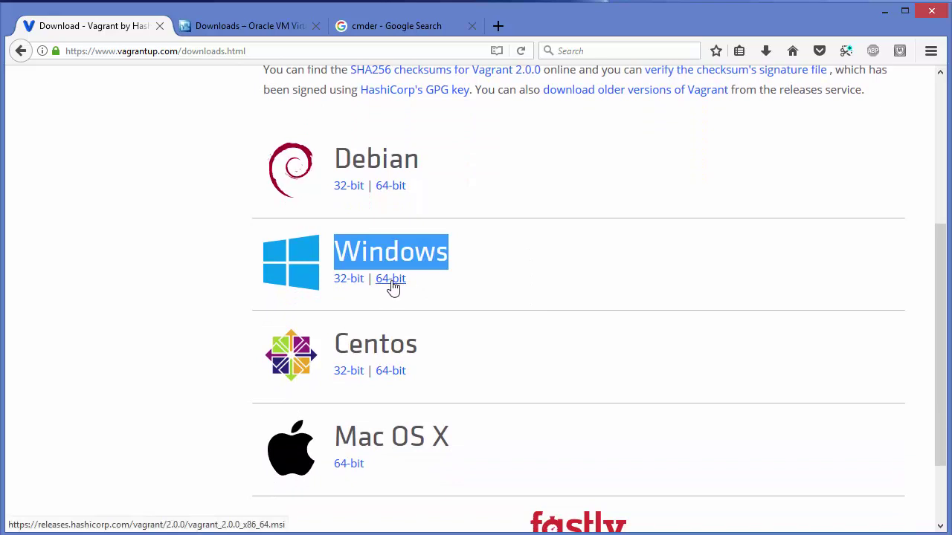
{"action": "left_click", "coordinate": [390, 284]}
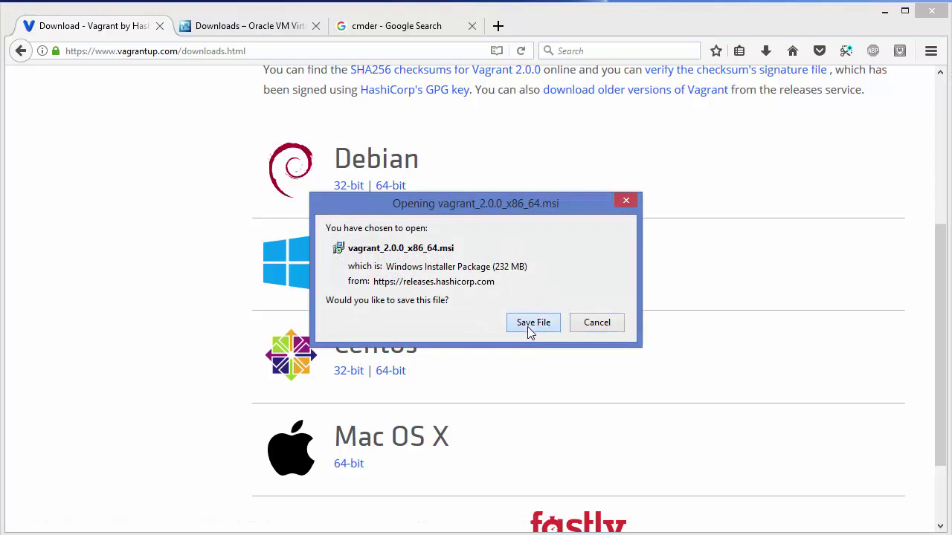
{"action": "left_click", "coordinate": [528, 330]}
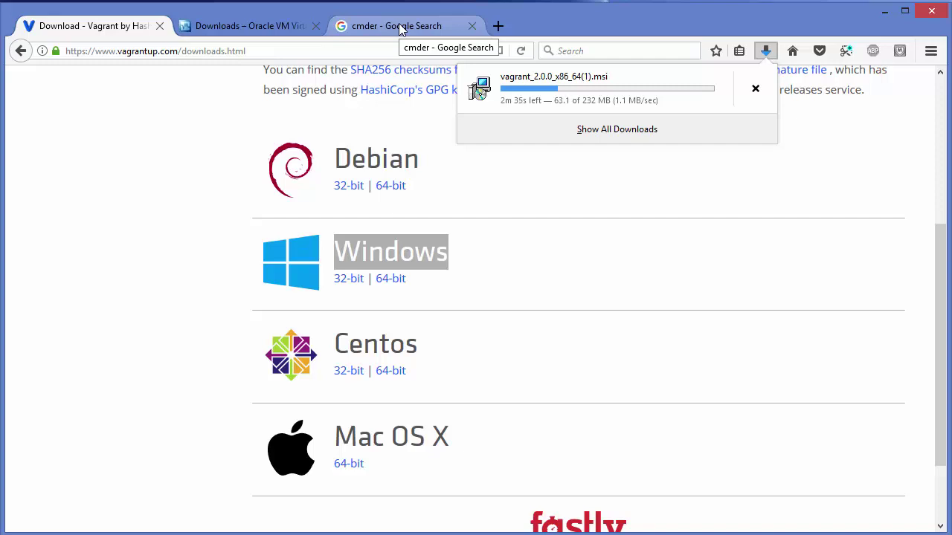
- Download the full Cmder package, cmder.zip, from cmder.net and save the file
{"action": "left_click", "coordinate": [399, 28]}
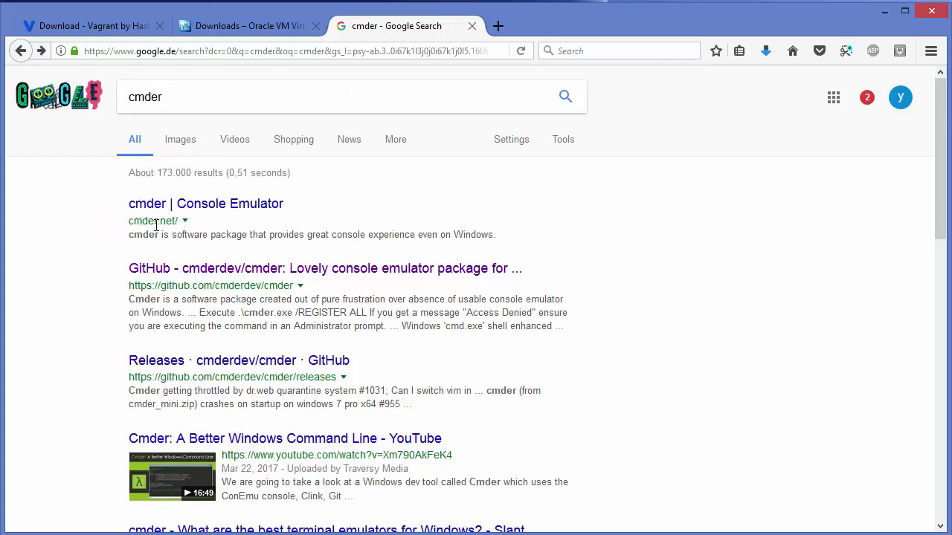
{"action": "left_click", "coordinate": [201, 212]}
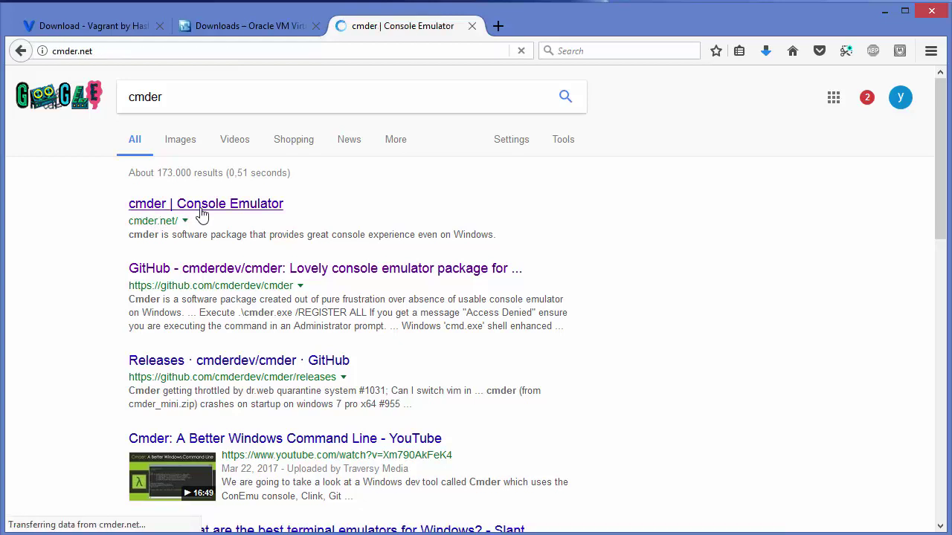
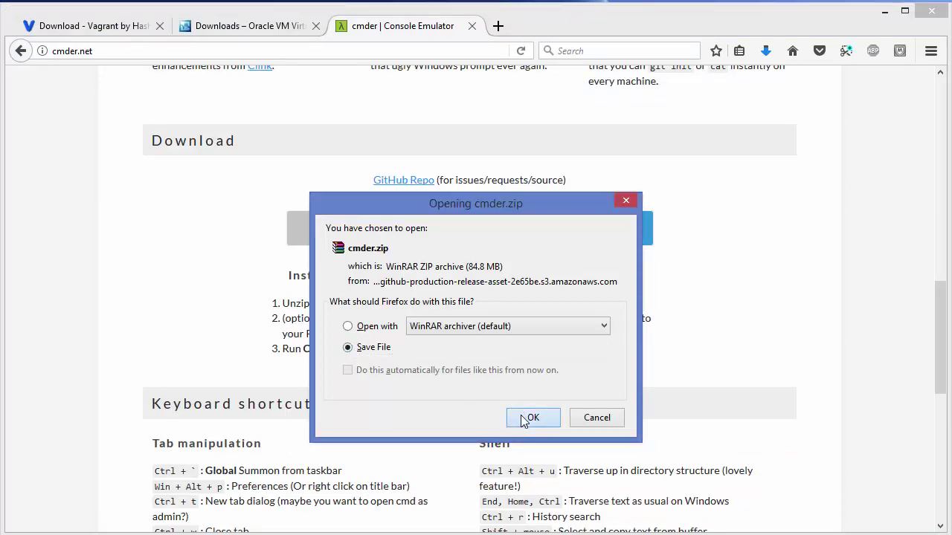
- Launch the downloaded Vagrant installer, accept the license agreement and continue through the setup wizard
{"action": "left_click", "coordinate": [764, 58]}
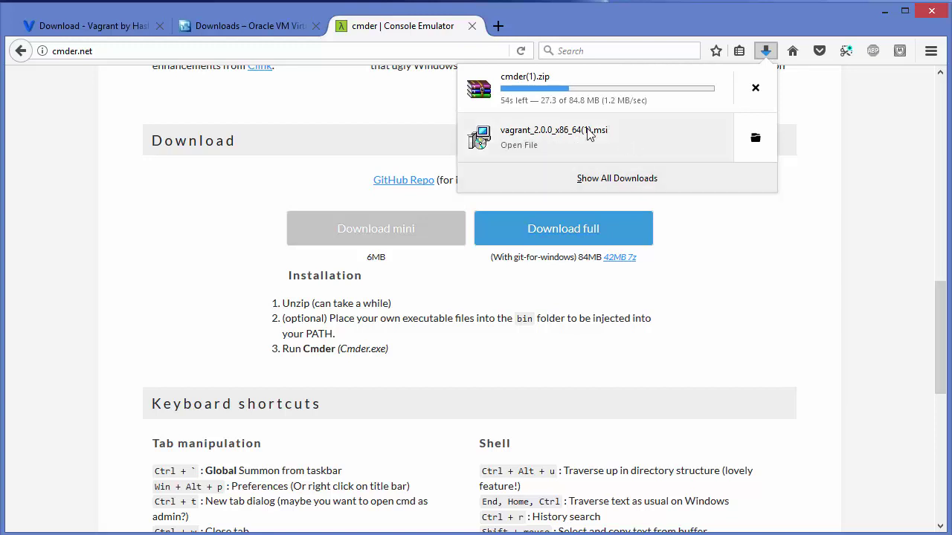
{"action": "left_click", "coordinate": [546, 136]}
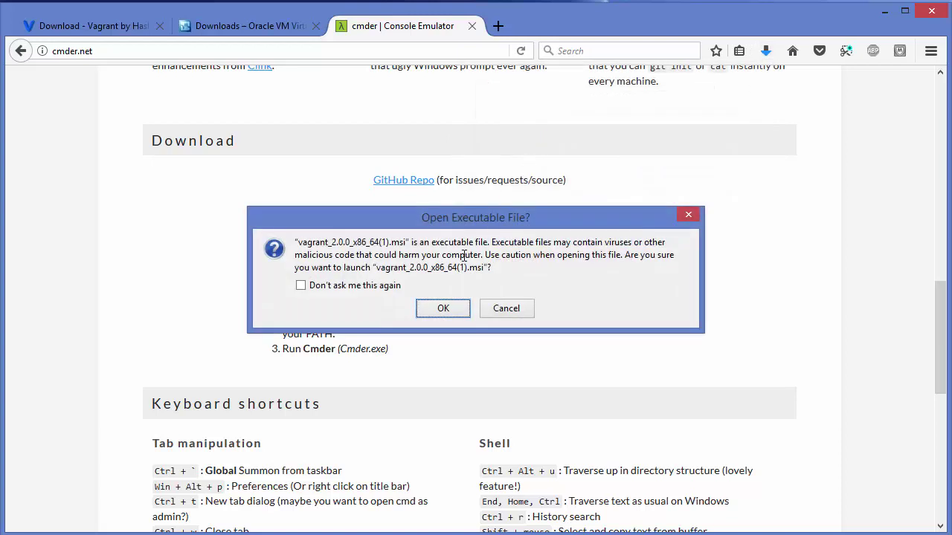
{"action": "left_click", "coordinate": [446, 309]}
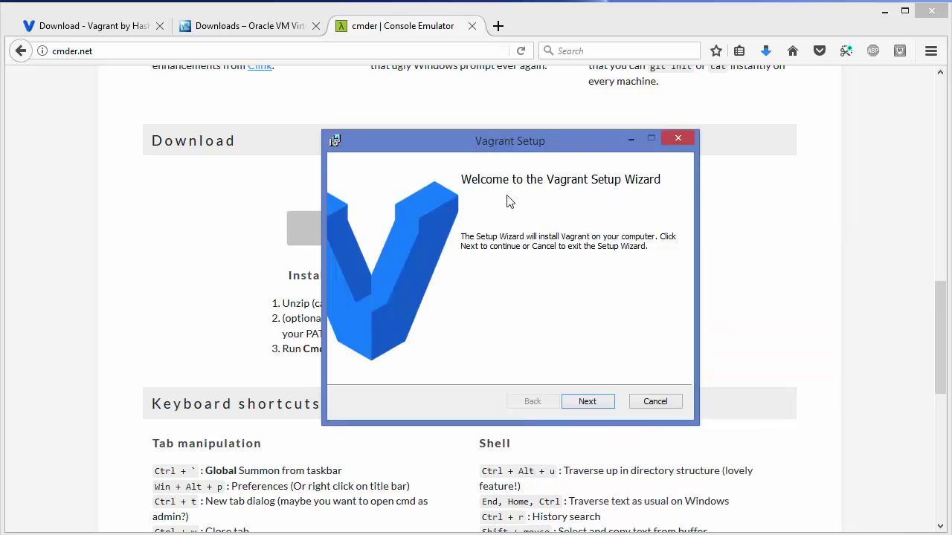
{"action": "left_click", "coordinate": [883, 12]}
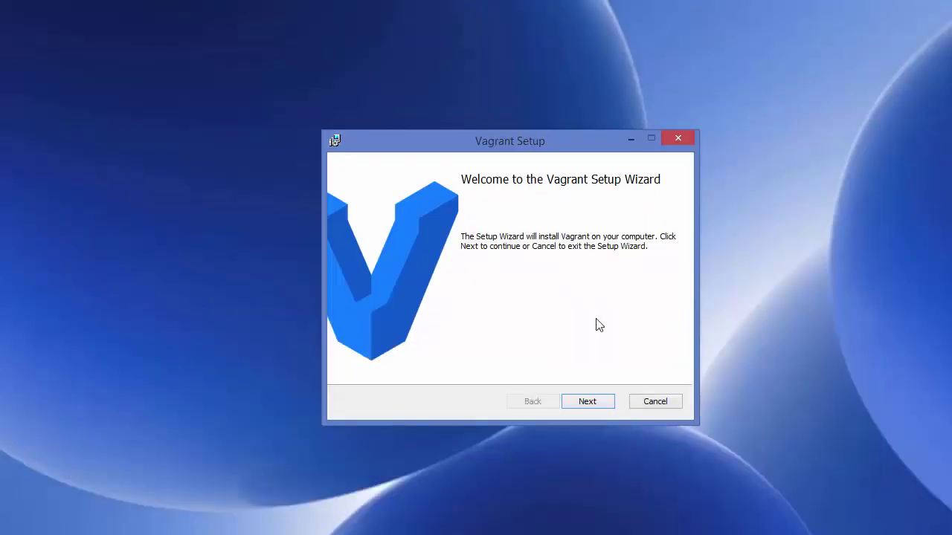
{"action": "left_click", "coordinate": [587, 401]}
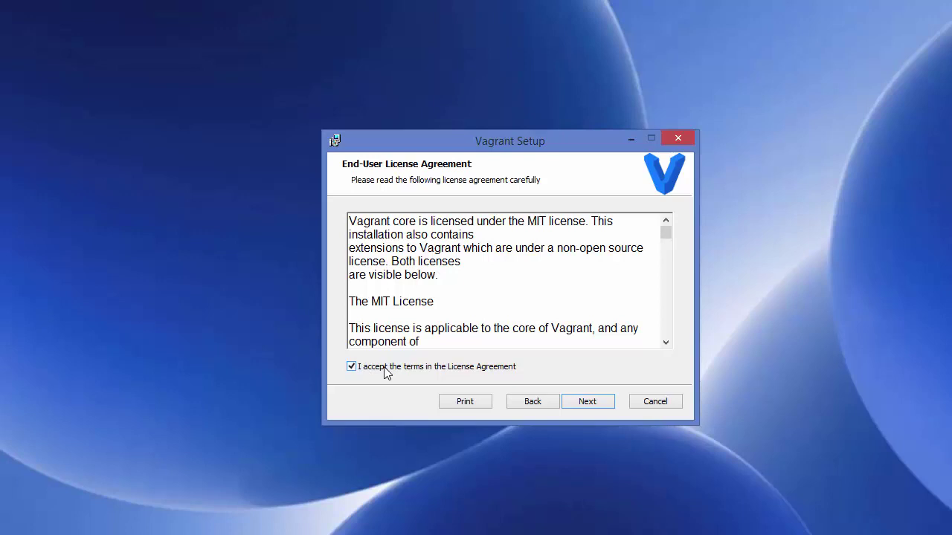
{"action": "left_click", "coordinate": [590, 406]}
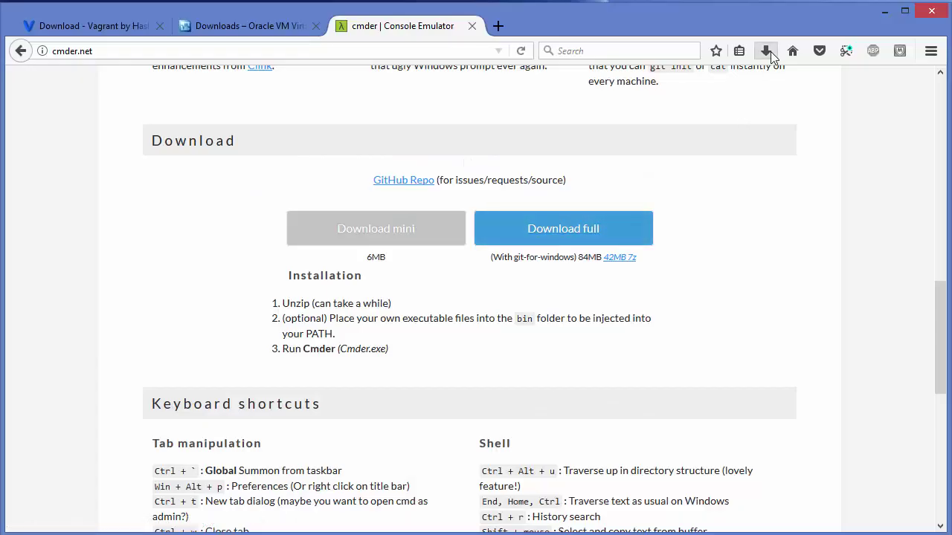
- Open the downloaded Cmder archive and finish the Vagrant setup wizard
{"action": "left_click", "coordinate": [768, 51]}
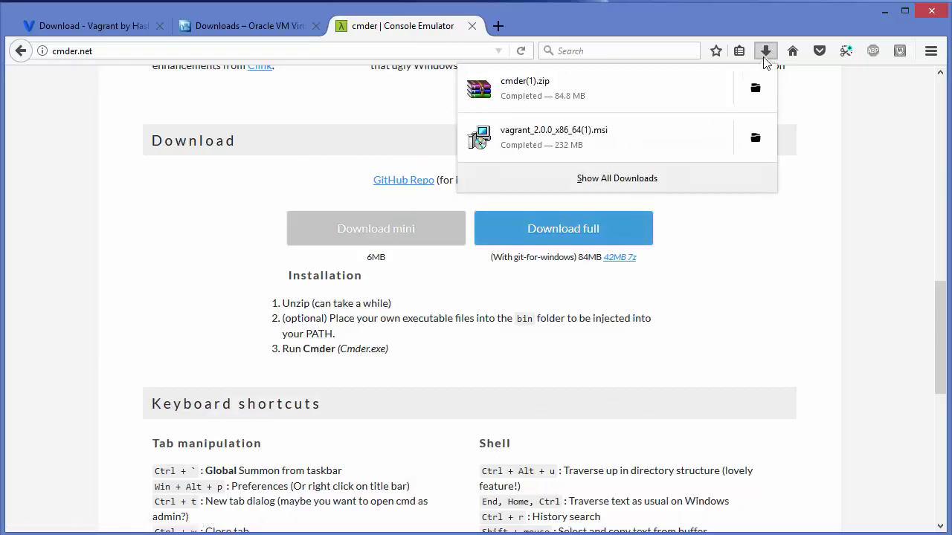
{"action": "left_click", "coordinate": [539, 88]}
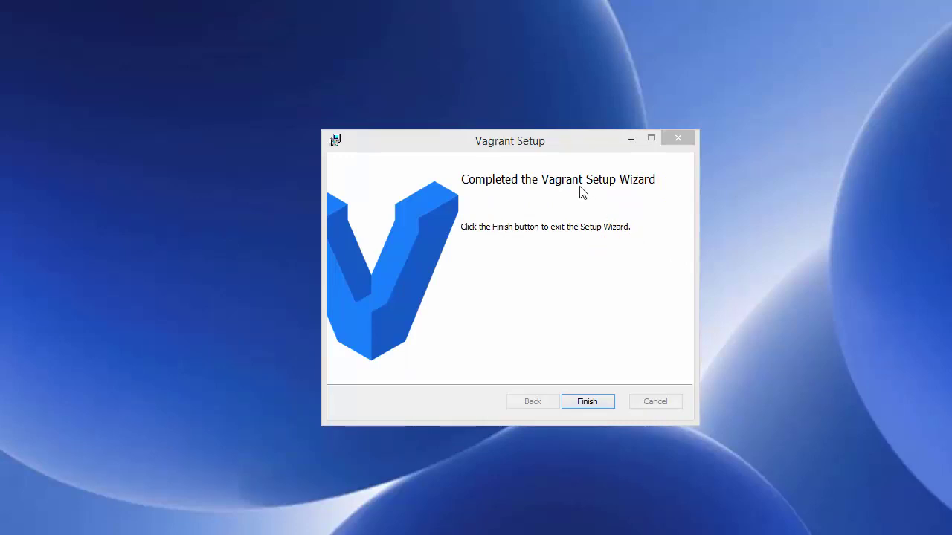
{"action": "key", "text": "Return"}
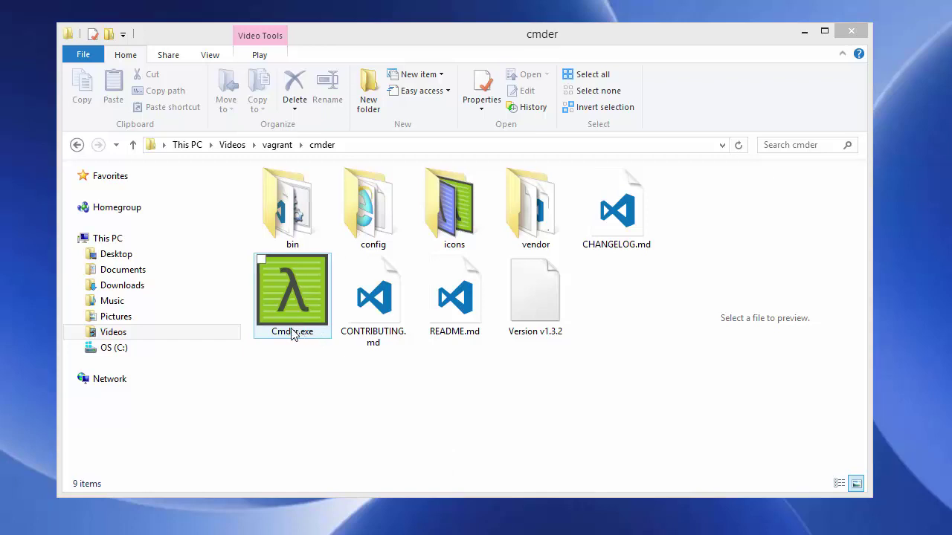
- Start Cmder.exe from the extracted cmder folder, ignoring the blocked-files warning and skipping the ConEmu update
{"action": "double_click", "coordinate": [300, 302]}
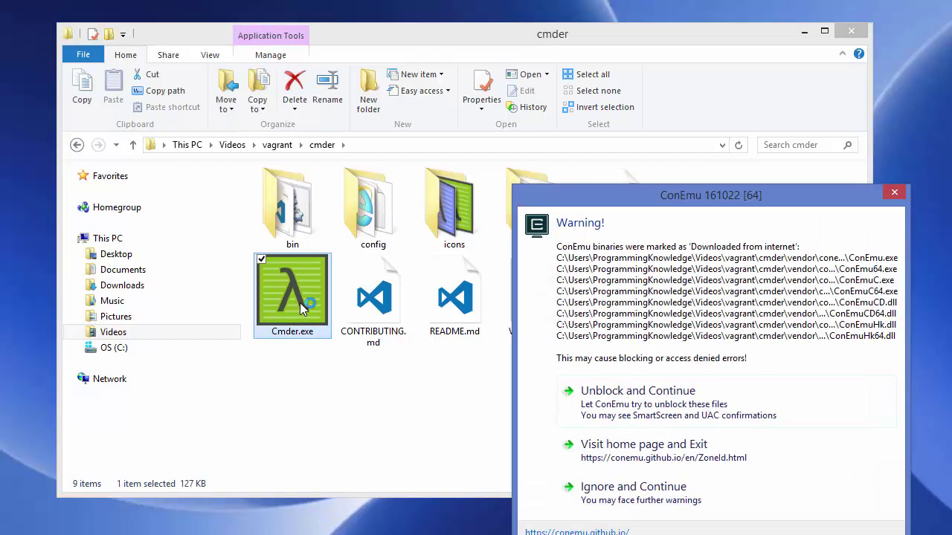
{"action": "left_click", "coordinate": [611, 488]}
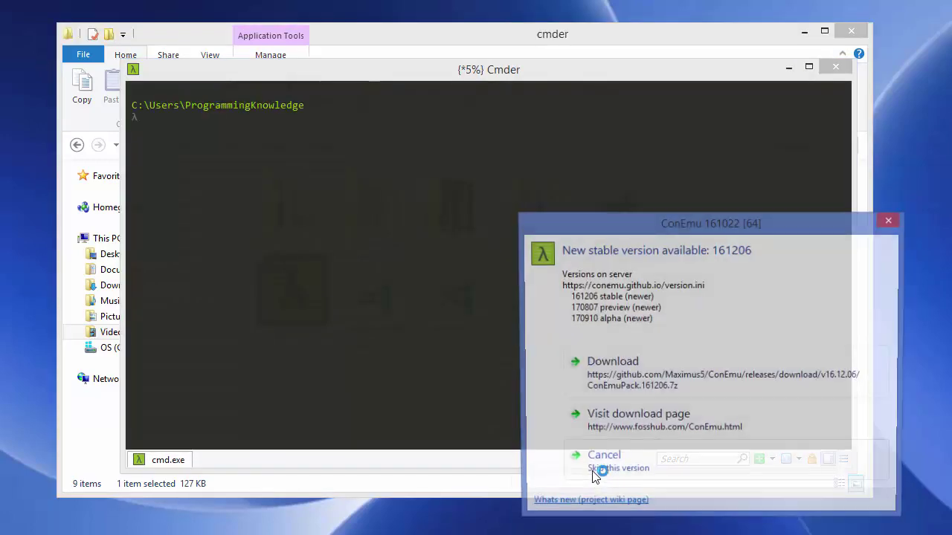
{"action": "left_click", "coordinate": [630, 471]}
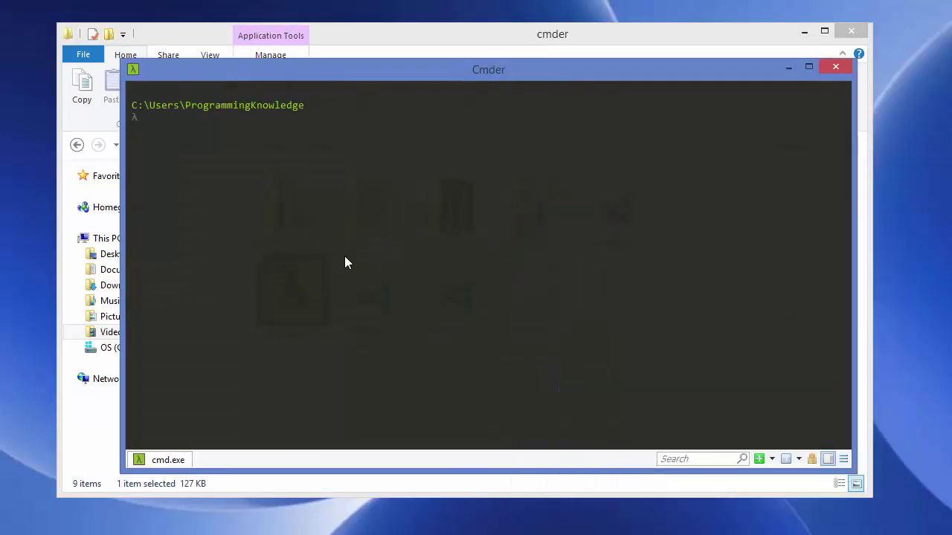
- Check the installed Vagrant version in Cmder by running vagrant -v
{"action": "scroll", "coordinate": [290, 218], "scroll_direction": "up", "scroll_amount": 4, "text": "ctrl"}
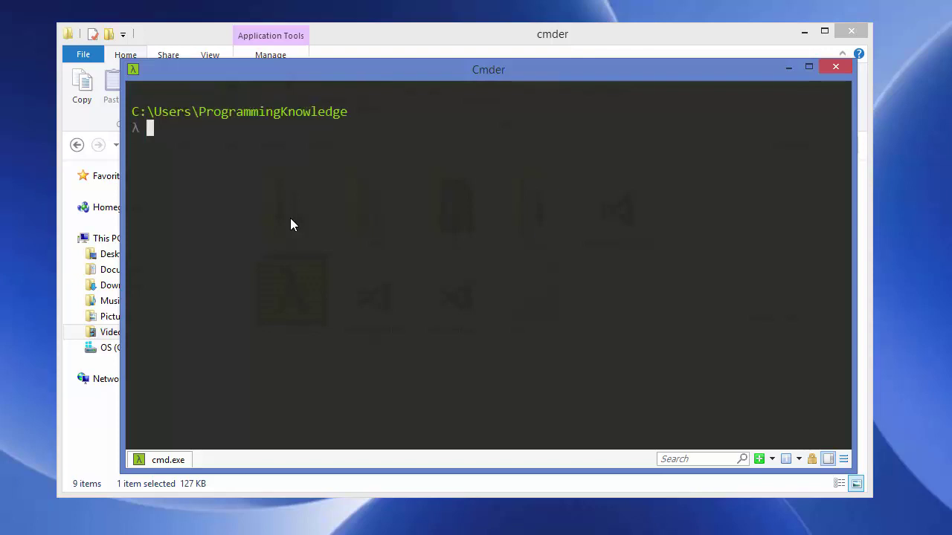
{"action": "scroll", "coordinate": [290, 224], "scroll_direction": "up", "scroll_amount": 1, "text": "ctrl"}
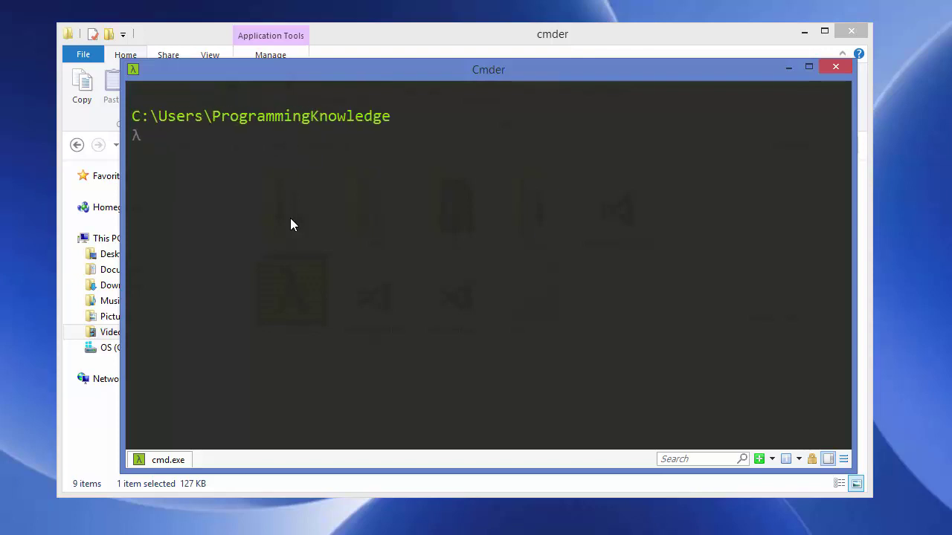
{"action": "type", "text": "vagrant "}
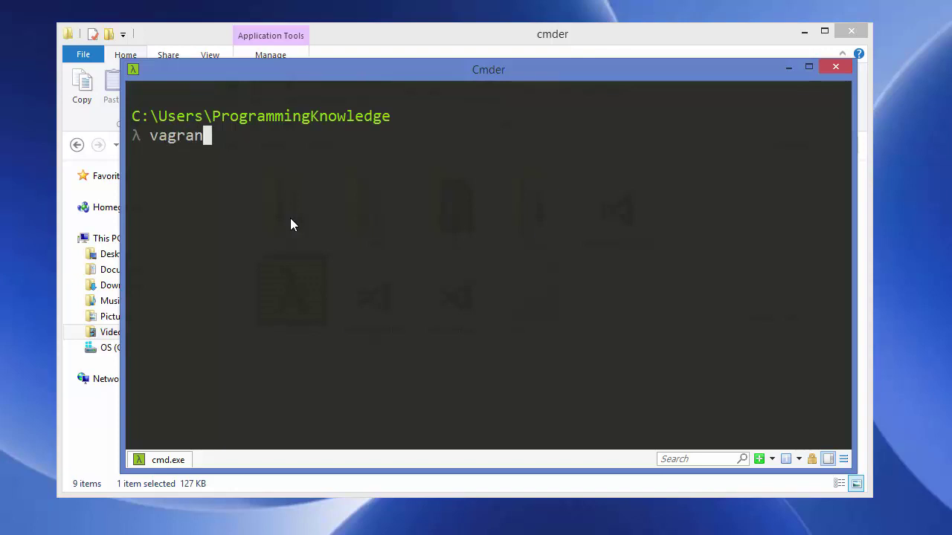
{"action": "type", "text": "-v"}
{"action": "key", "text": "Return"}
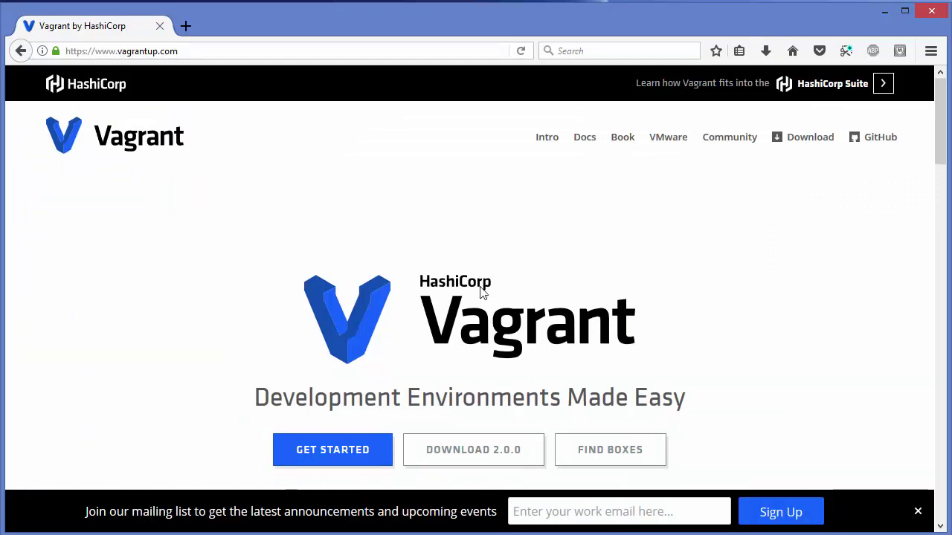
- Open the Vagrant box catalogue from the Vagrant home page and browse the available boxes
{"action": "left_click", "coordinate": [606, 457]}
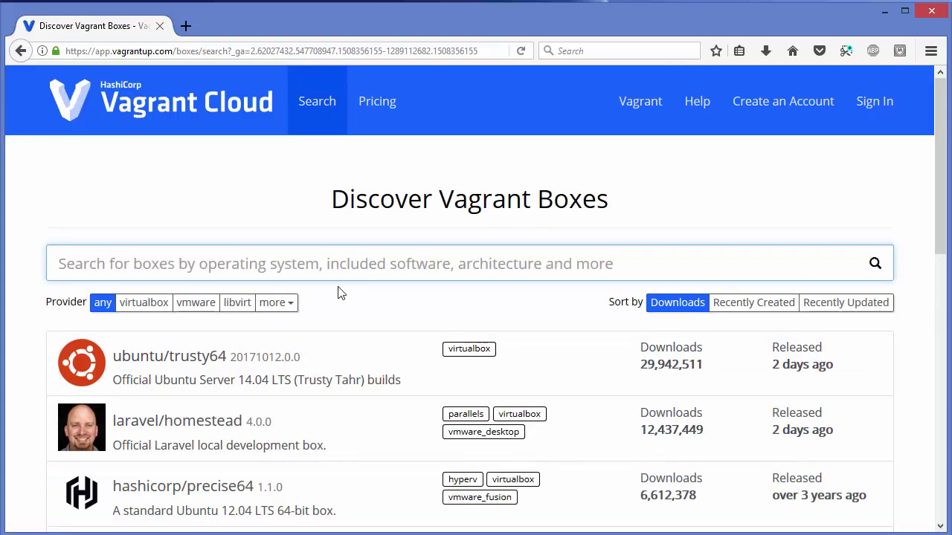
{"action": "scroll", "coordinate": [340, 293], "scroll_direction": "down", "scroll_amount": 2}
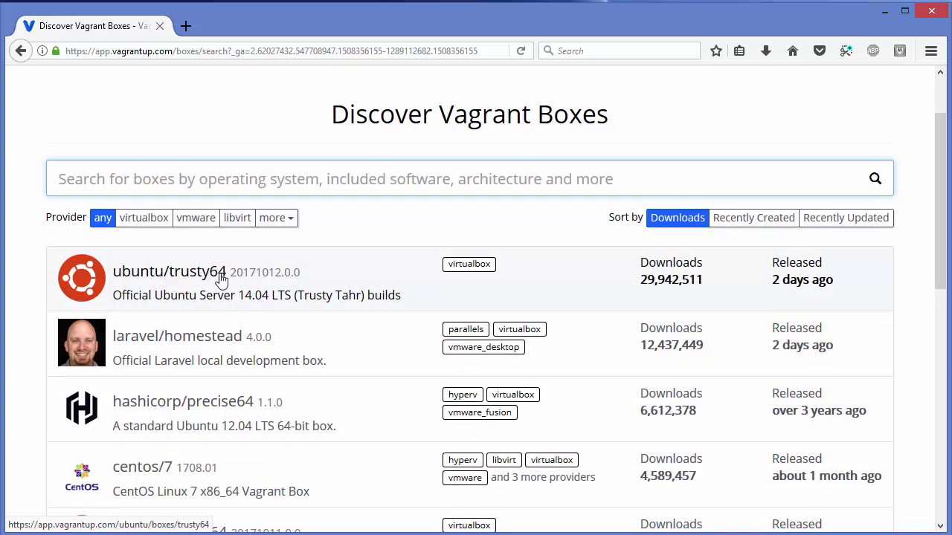
{"action": "scroll", "coordinate": [220, 279], "scroll_direction": "down", "scroll_amount": 4}
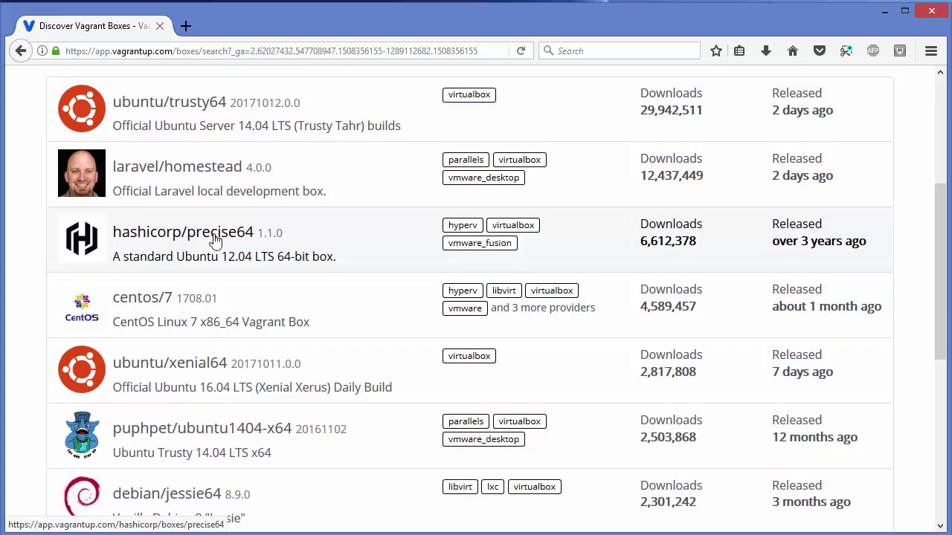
- Look through the list of popular boxes and open the ubuntu/trusty64 box page
{"action": "scroll", "coordinate": [214, 238], "scroll_direction": "down", "scroll_amount": 2}
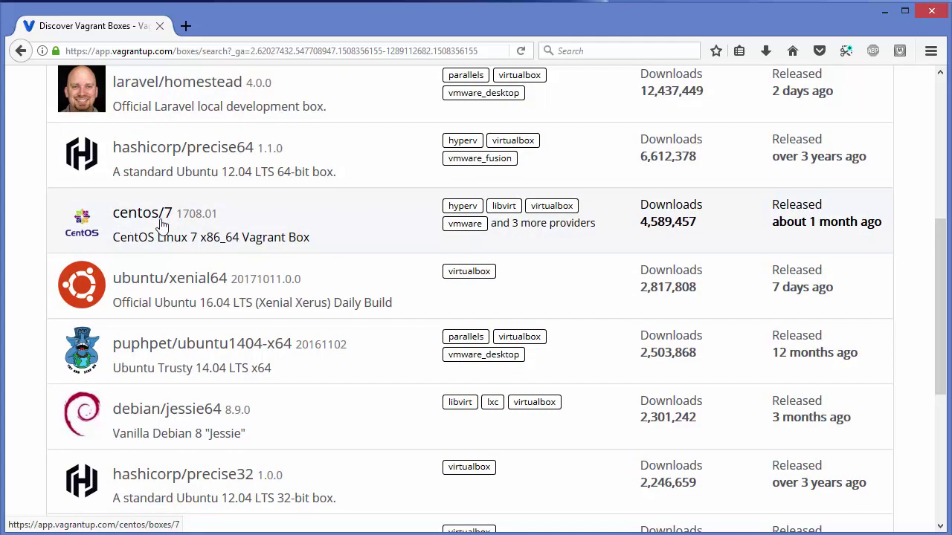
{"action": "scroll", "coordinate": [162, 226], "scroll_direction": "down", "scroll_amount": 5}
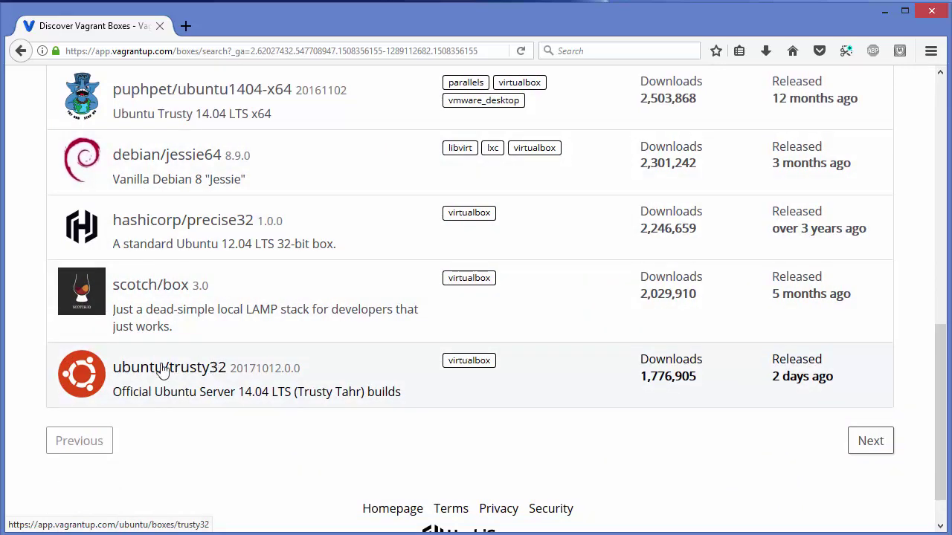
{"action": "scroll", "coordinate": [223, 365], "scroll_direction": "up", "scroll_amount": 5}
{"action": "scroll", "coordinate": [223, 365], "scroll_direction": "up", "scroll_amount": 3}
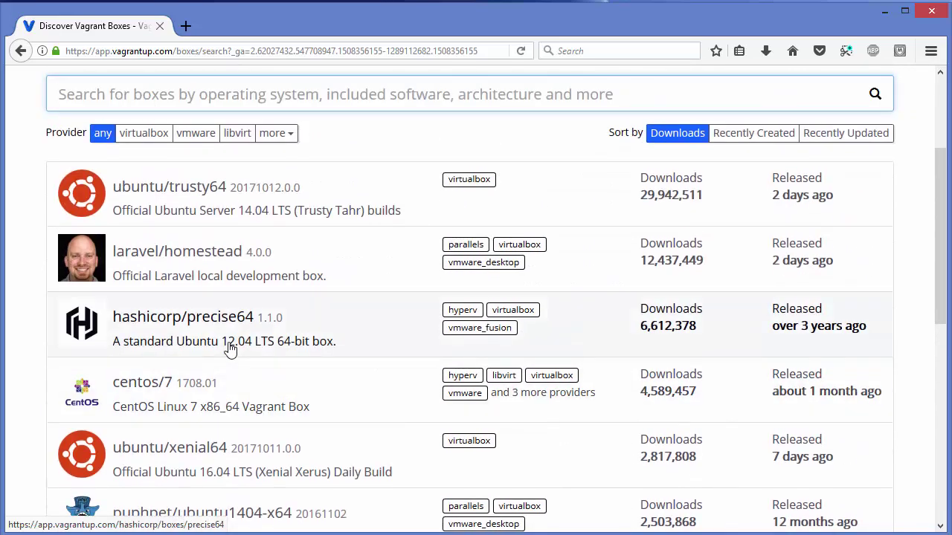
{"action": "scroll", "coordinate": [231, 349], "scroll_direction": "up", "scroll_amount": 3}
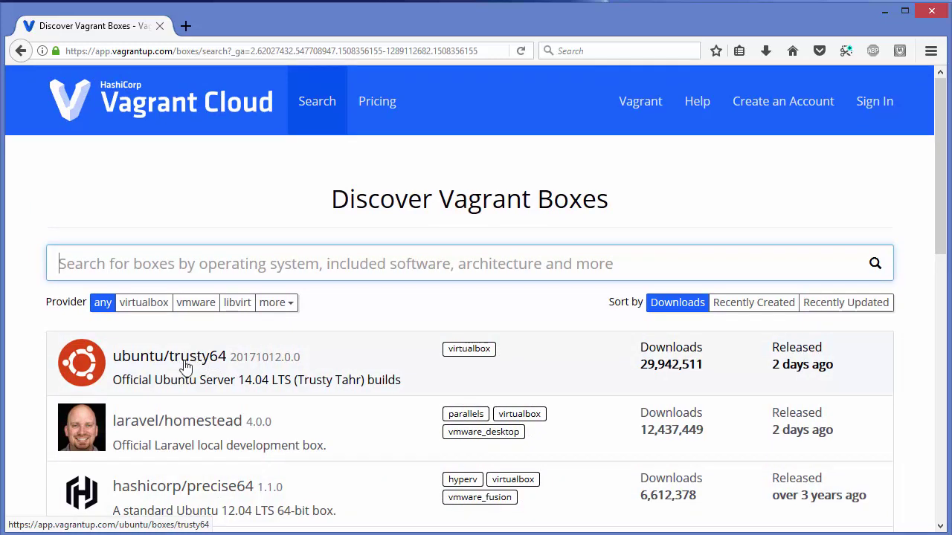
{"action": "left_click", "coordinate": [178, 364]}
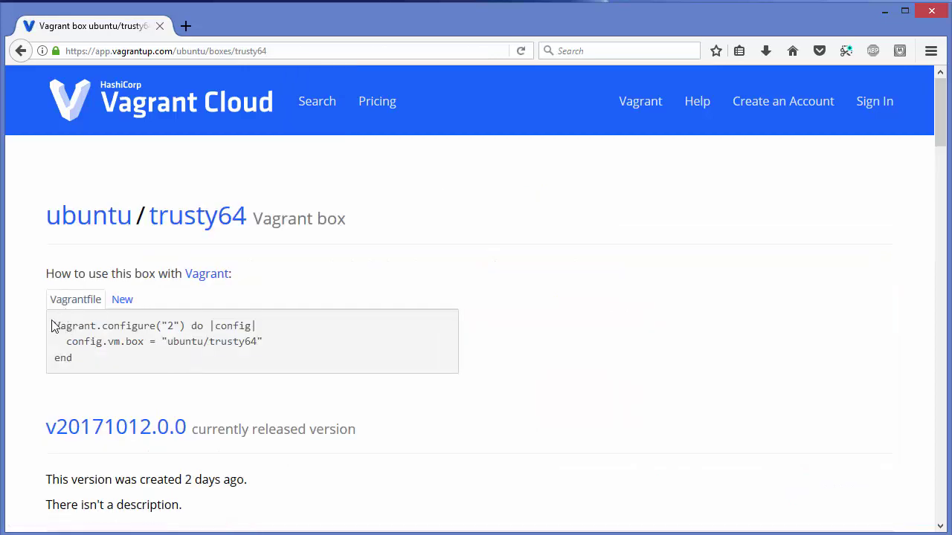
- Show the ubuntu/trusty64 usage commands for a new environment and highlight the vagrant init line
{"action": "double_click", "coordinate": [75, 333]}
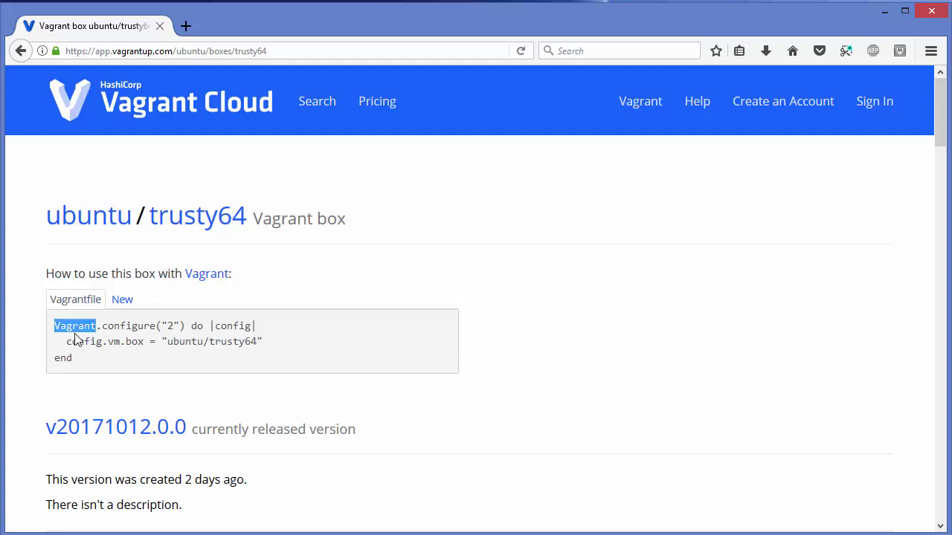
{"action": "left_click", "coordinate": [122, 301]}
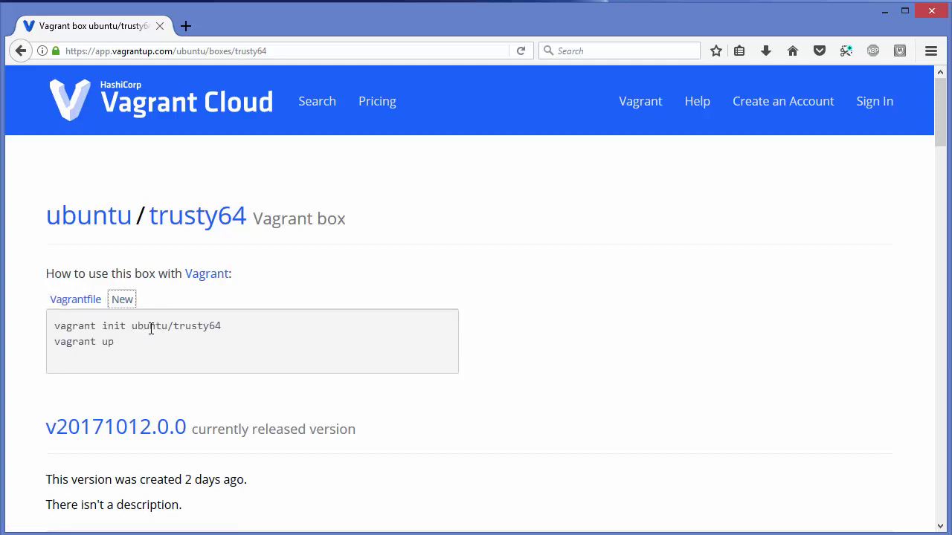
{"action": "triple_click", "coordinate": [151, 328]}
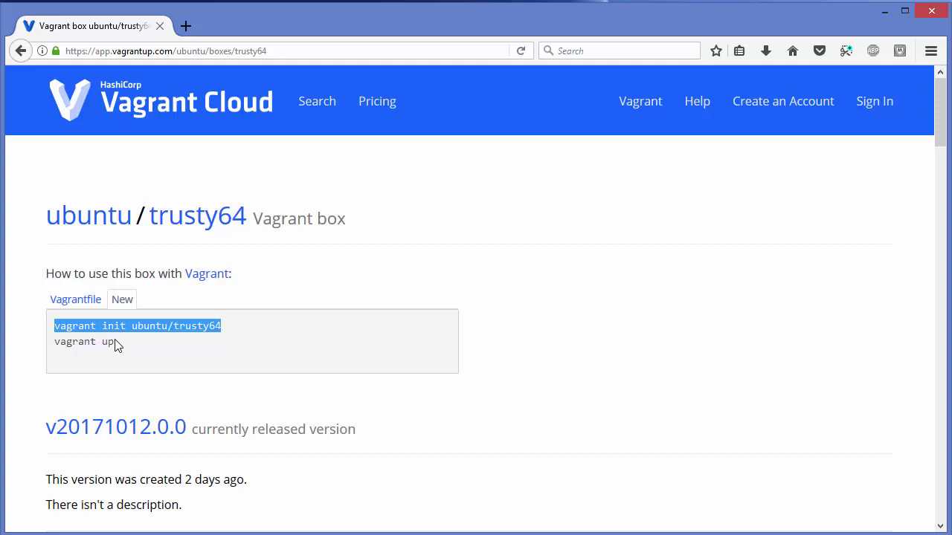
- Switch to File Explorer, create a folder named ubuntu inside Videos\vagrant and open it
{"action": "left_click", "coordinate": [883, 13]}
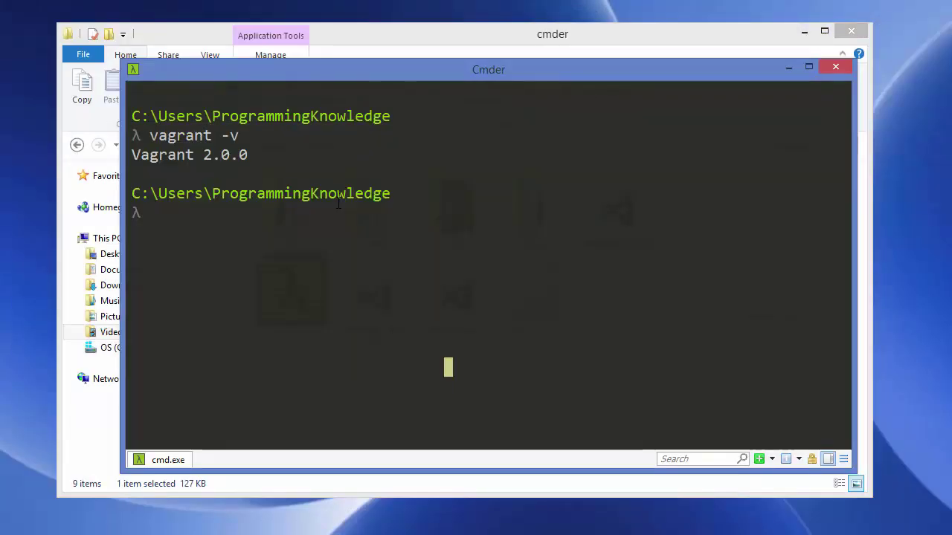
{"action": "left_click", "coordinate": [90, 416]}
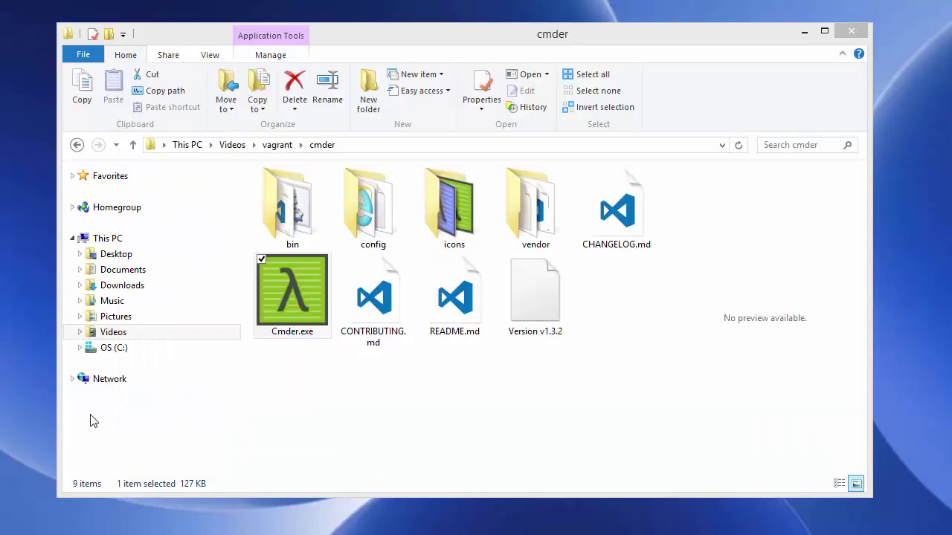
{"action": "left_click", "coordinate": [281, 147]}
{"action": "left_click", "coordinate": [370, 99]}
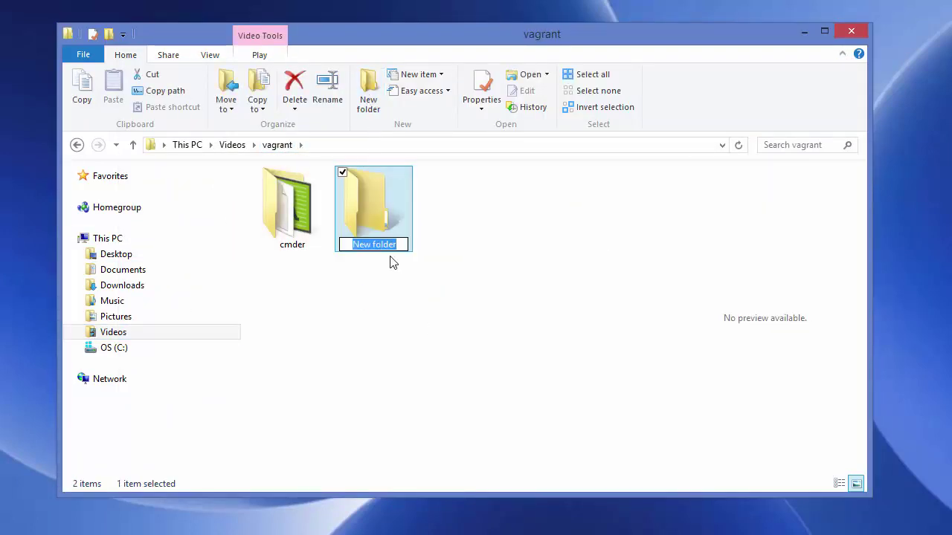
{"action": "type", "text": "ubuntu"}
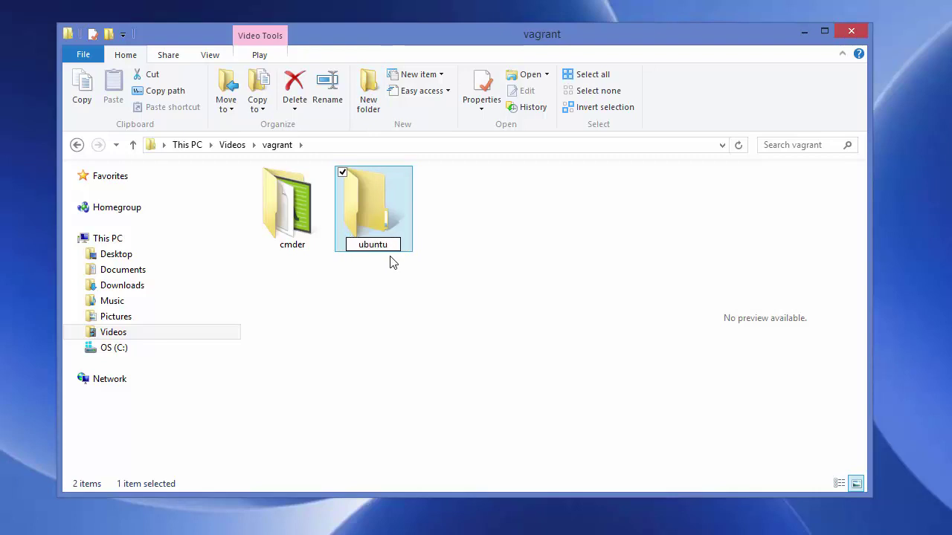
{"action": "key", "text": "Return"}
{"action": "double_click", "coordinate": [388, 238]}
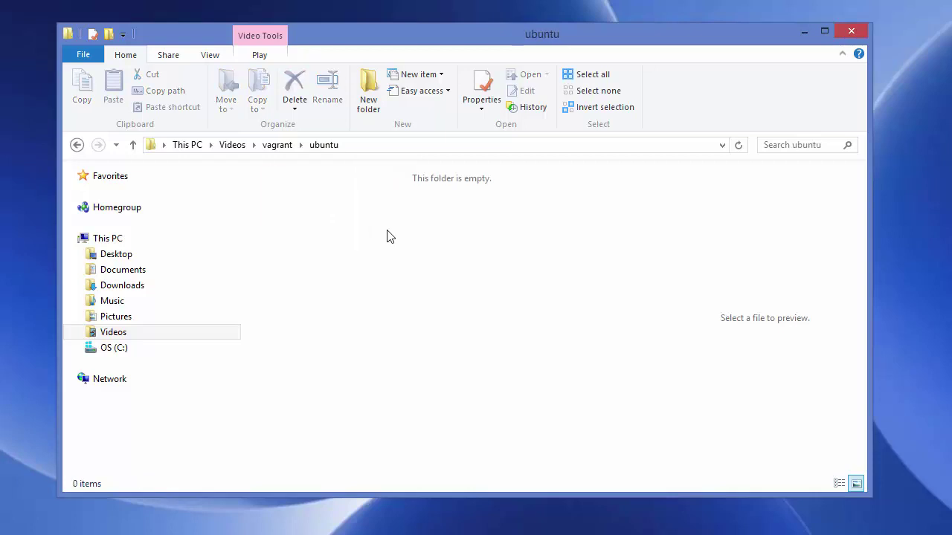
- Copy the ubuntu folder's path and change Cmder's working directory to it with cd
{"action": "left_click", "coordinate": [415, 148]}
{"action": "key", "text": "ctrl+c"}
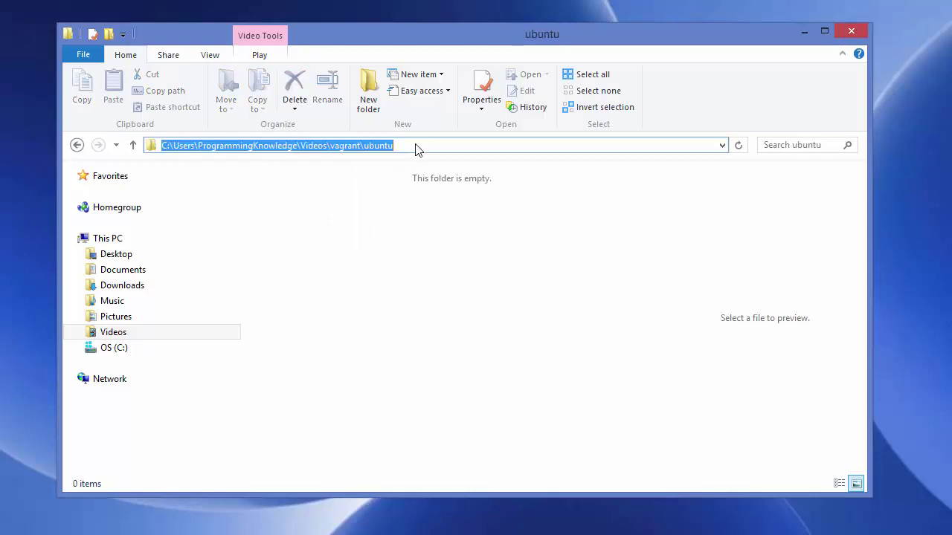
{"action": "key", "text": "alt+Tab"}
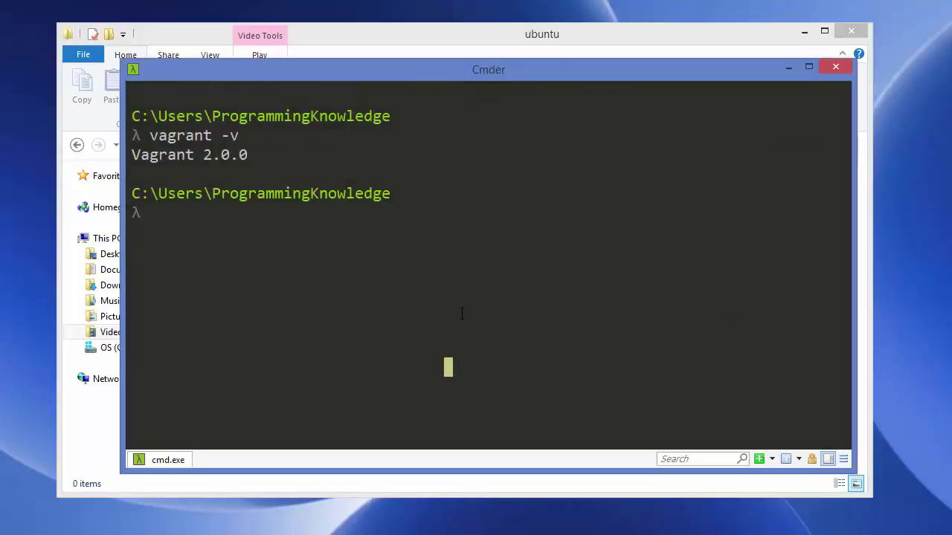
{"action": "type", "text": "cd"}
{"action": "key", "text": "ctrl+v"}
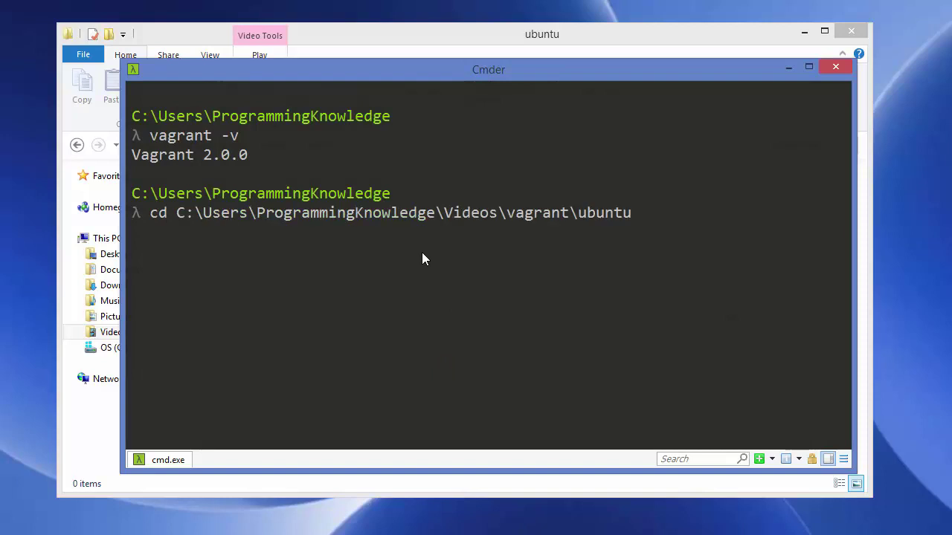
{"action": "key", "text": "Return"}
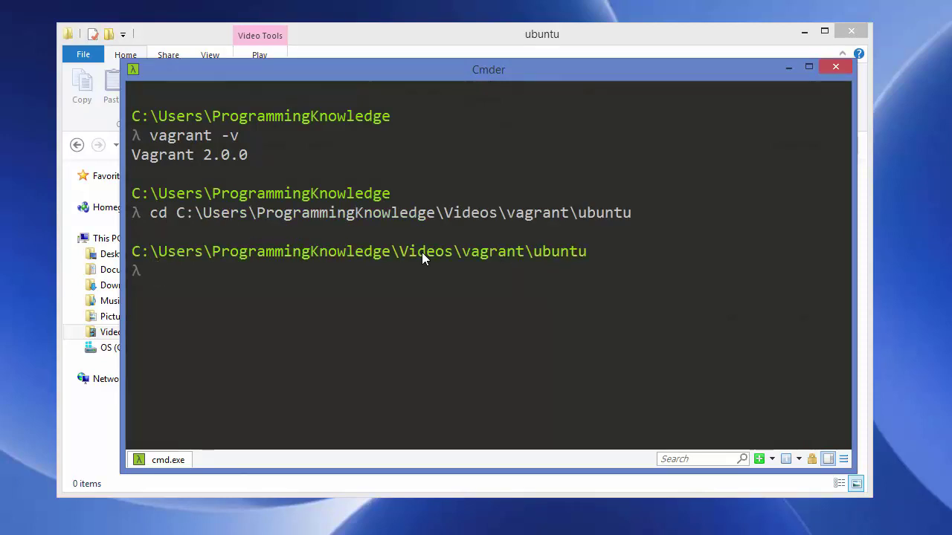
- Run vagrant box add ubuntu/trusty64 in Cmder, copying the box name from the Vagrant Cloud page
{"action": "type", "text": "vagrant "}
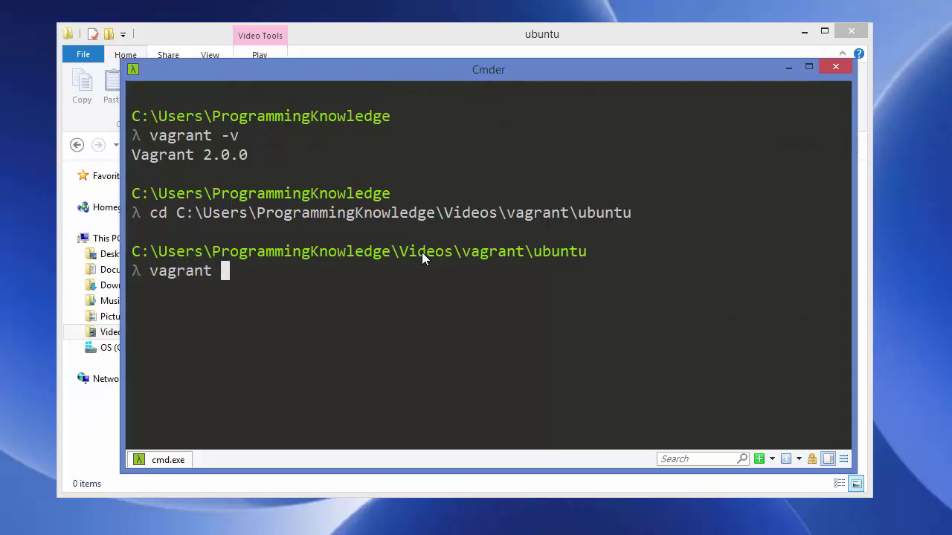
{"action": "type", "text": "box add"}
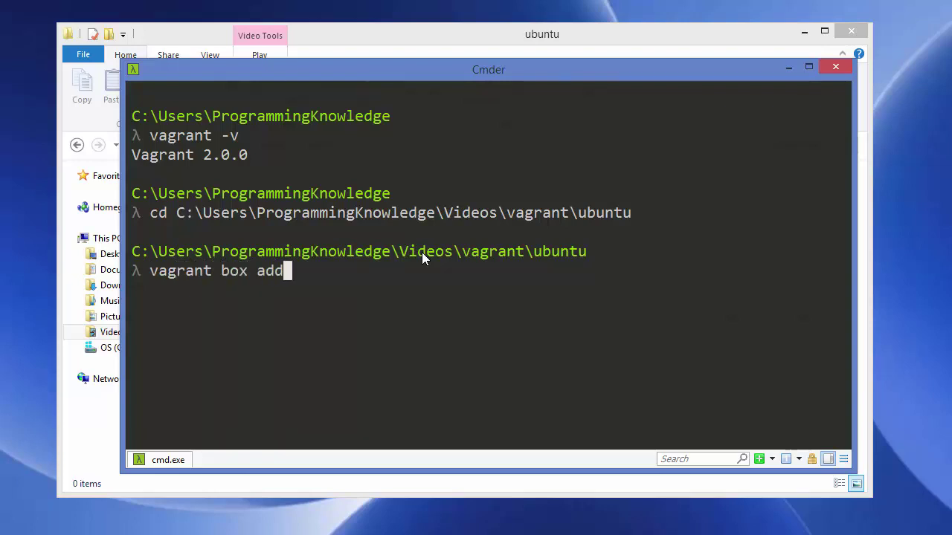
{"action": "key", "text": "alt+Tab"}
{"action": "left_click", "coordinate": [222, 332]}
{"action": "mouse_move", "coordinate": [222, 332]}
{"action": "left_mouse_down"}
{"action": "mouse_move", "coordinate": [153, 327]}
{"action": "mouse_move", "coordinate": [131, 339]}
{"action": "mouse_move", "coordinate": [220, 327]}
{"action": "left_mouse_up"}
{"action": "key", "text": "ctrl+c"}
{"action": "left_click", "coordinate": [136, 327]}
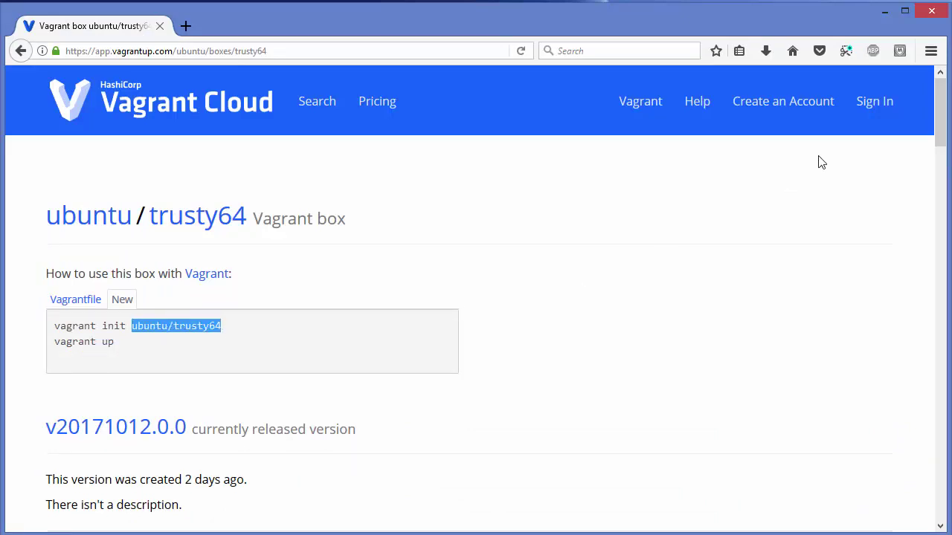
{"action": "left_click", "coordinate": [885, 13]}
{"action": "key", "text": "ctrl+v"}
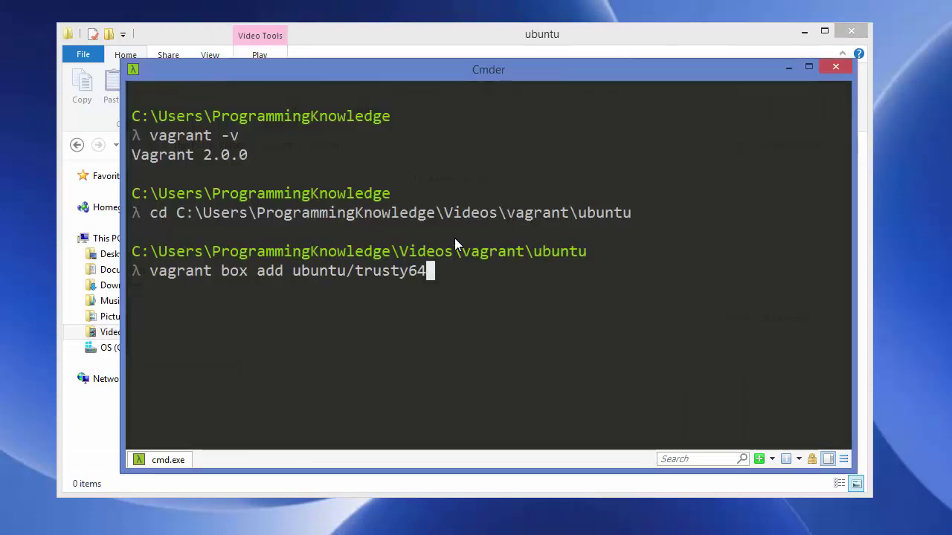
{"action": "key", "text": "Return"}
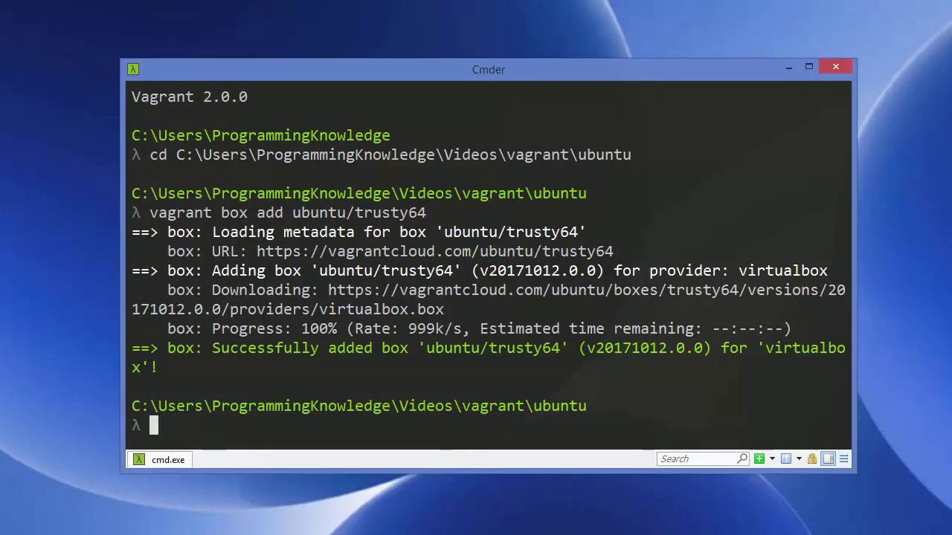
- Copy vagrant init ubuntu/trusty64 from the box page, run it in Cmder and check the ubuntu folder for the Vagrantfile
{"action": "left_click", "coordinate": [327, 520]}
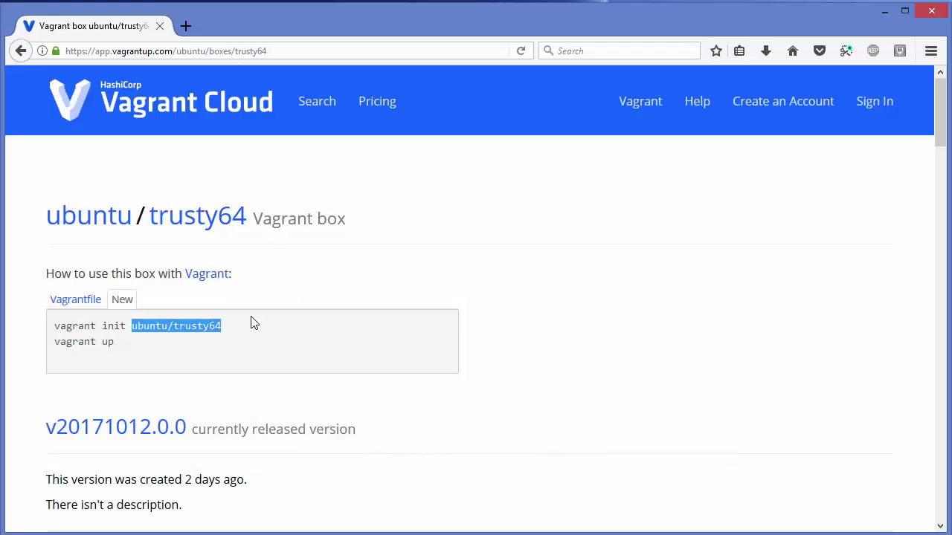
{"action": "left_click_drag", "start_coordinate": [55, 326], "coordinate": [223, 327]}
{"action": "key", "text": "ctrl+c"}
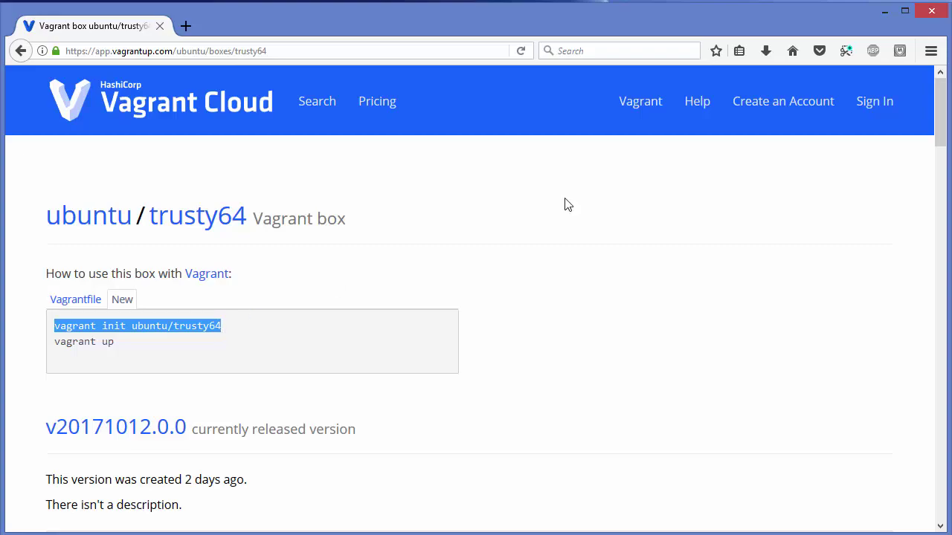
{"action": "left_click", "coordinate": [883, 13]}
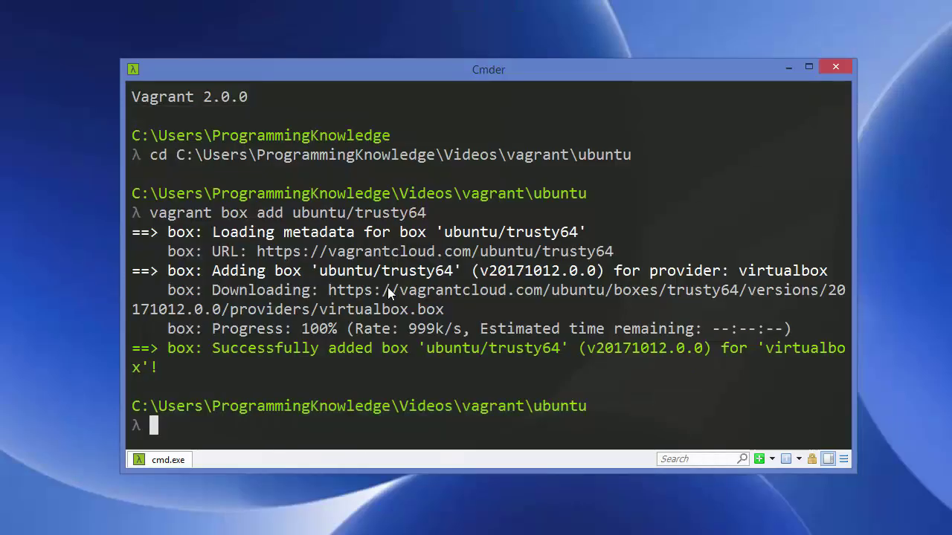
{"action": "key", "text": "ctrl+v"}
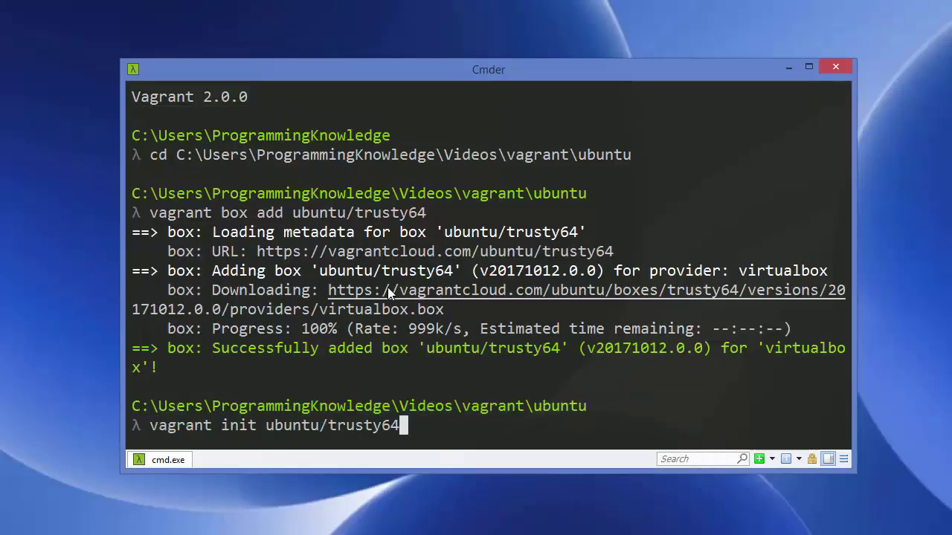
{"action": "key", "text": "Return"}
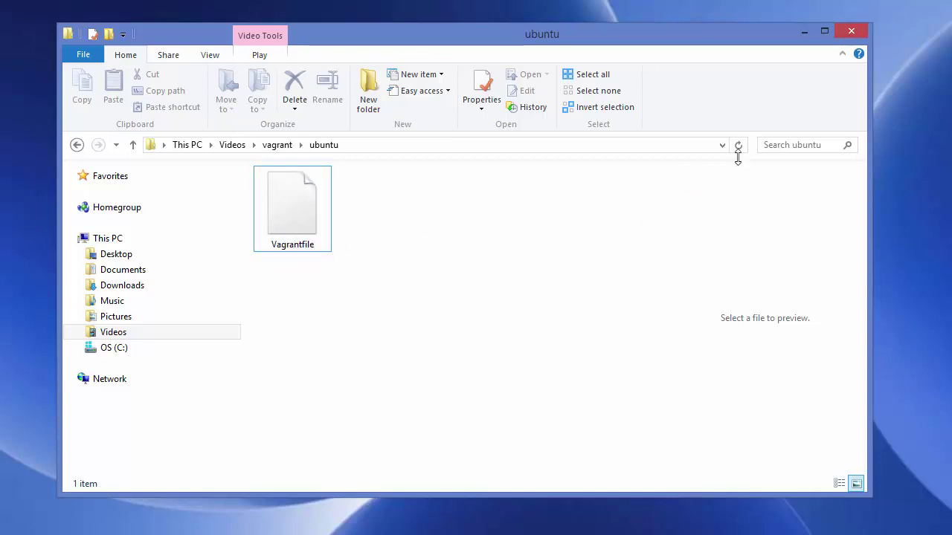
{"action": "left_click", "coordinate": [804, 32]}
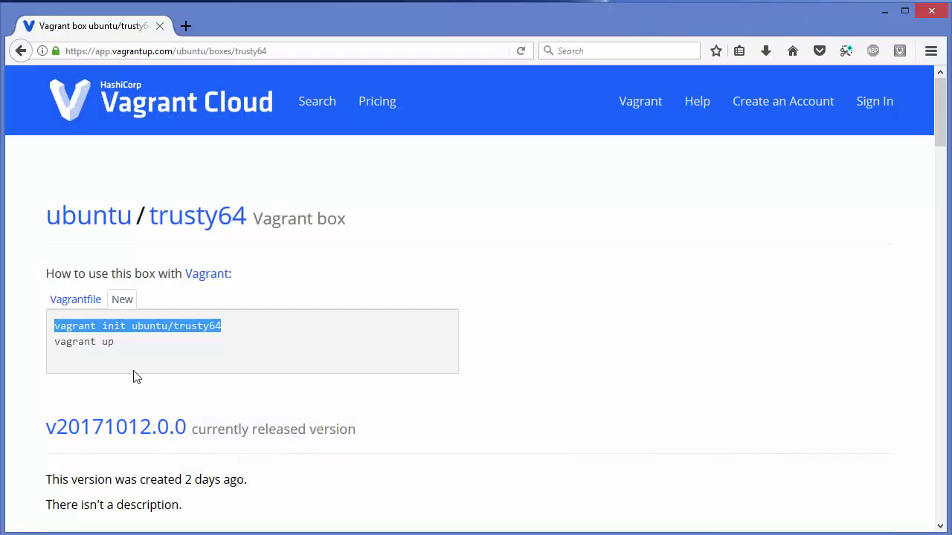
- Copy the vagrant up command from the box page and run it in Cmder to boot the virtual machine
{"action": "left_click", "coordinate": [104, 342]}
{"action": "double_click", "coordinate": [102, 342]}
{"action": "left_click", "coordinate": [92, 342]}
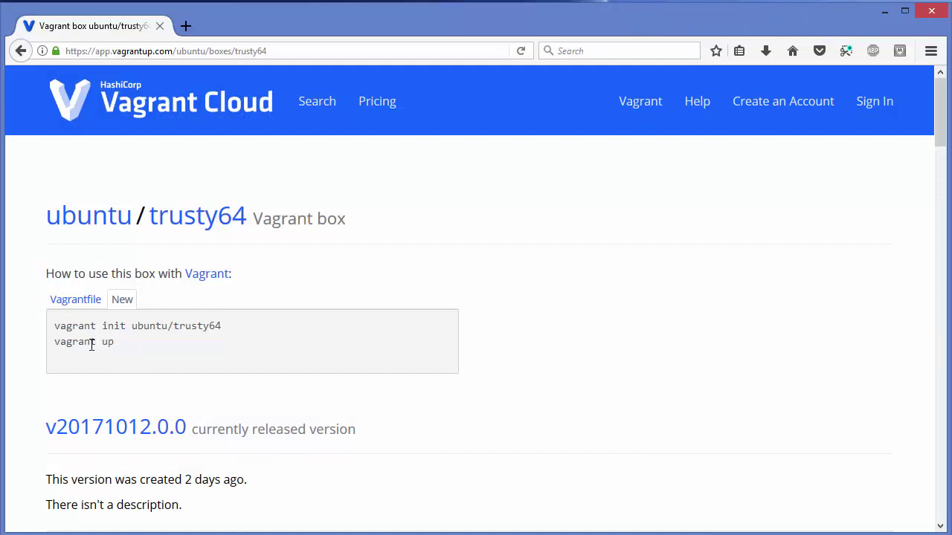
{"action": "double_click", "coordinate": [84, 343]}
{"action": "triple_click", "coordinate": [84, 344]}
{"action": "key", "text": "ctrl+c"}
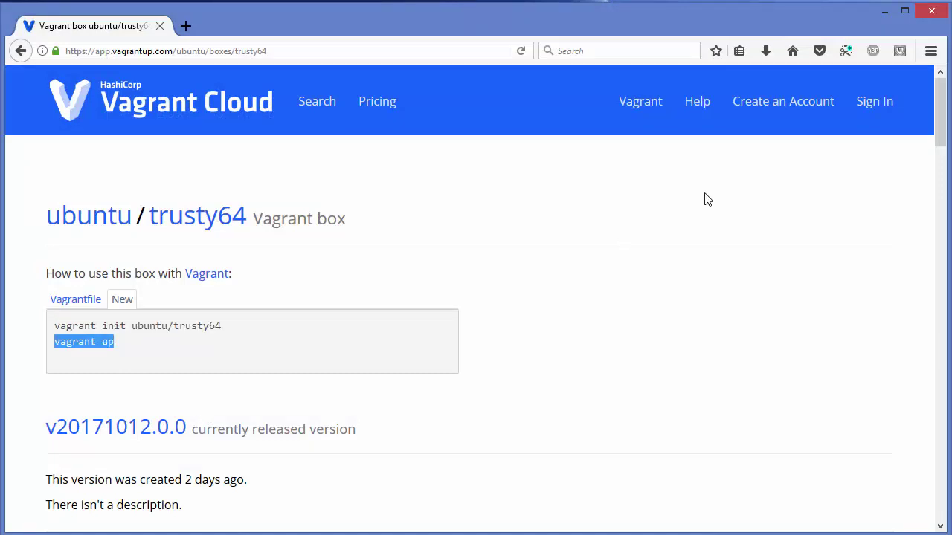
{"action": "left_click", "coordinate": [884, 10]}
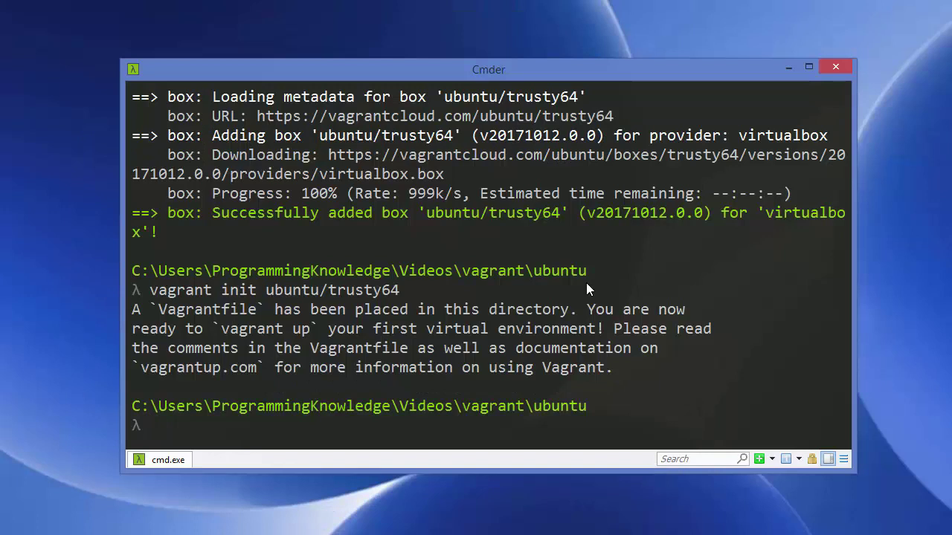
{"action": "key", "text": "ctrl+v"}
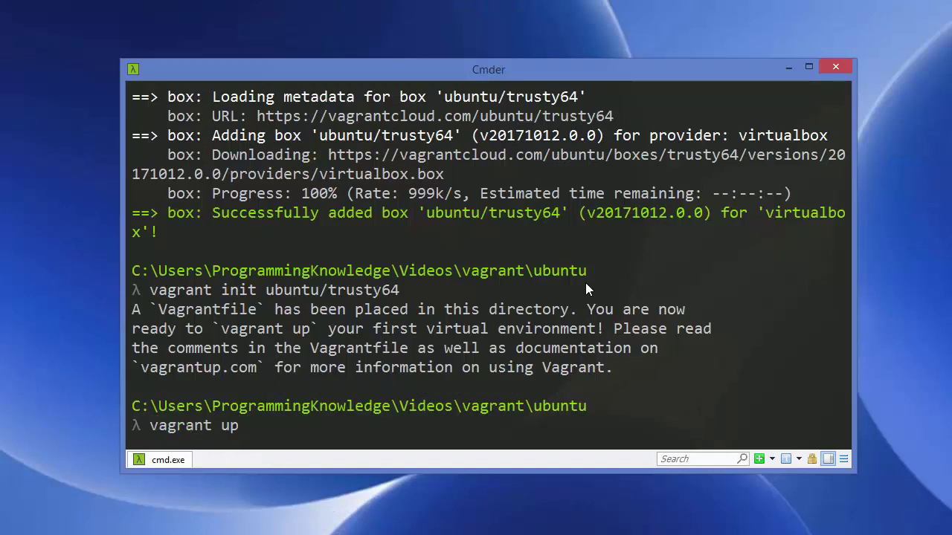
{"action": "key", "text": "Return"}
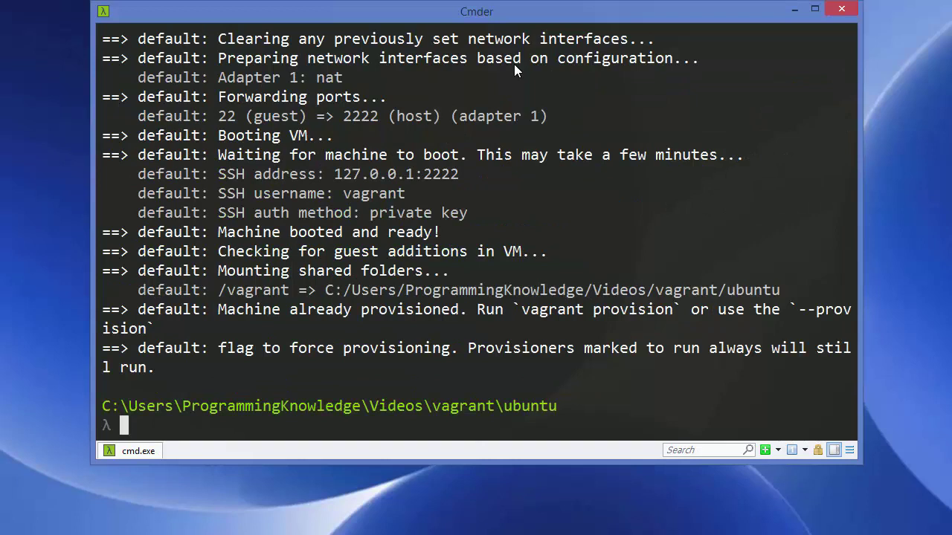
- Clear the Cmder console and run vagrant ssh to try connecting to the virtual machine
{"action": "type", "text": "clear"}
{"action": "key", "text": "Return"}
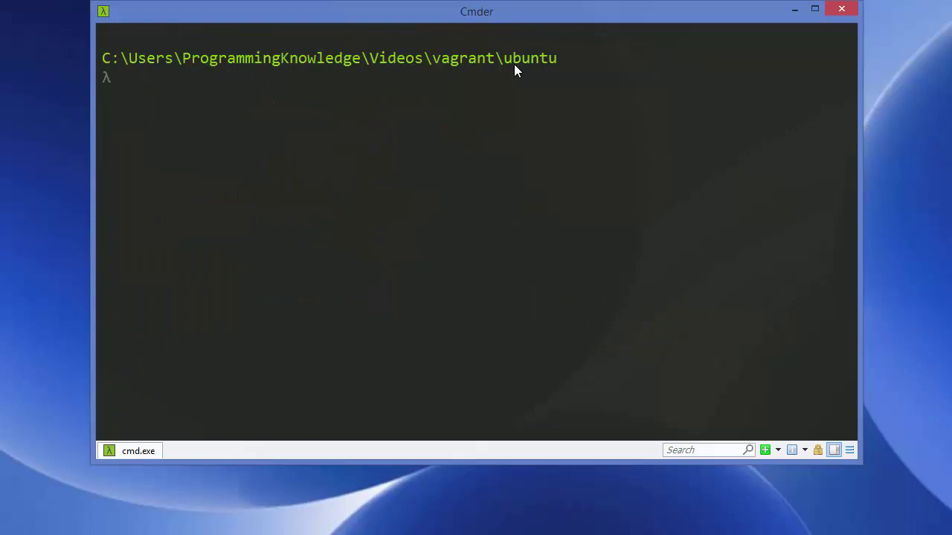
{"action": "type", "text": "vagrant up"}
{"action": "key", "text": "BackSpace"}
{"action": "key", "text": "BackSpace"}
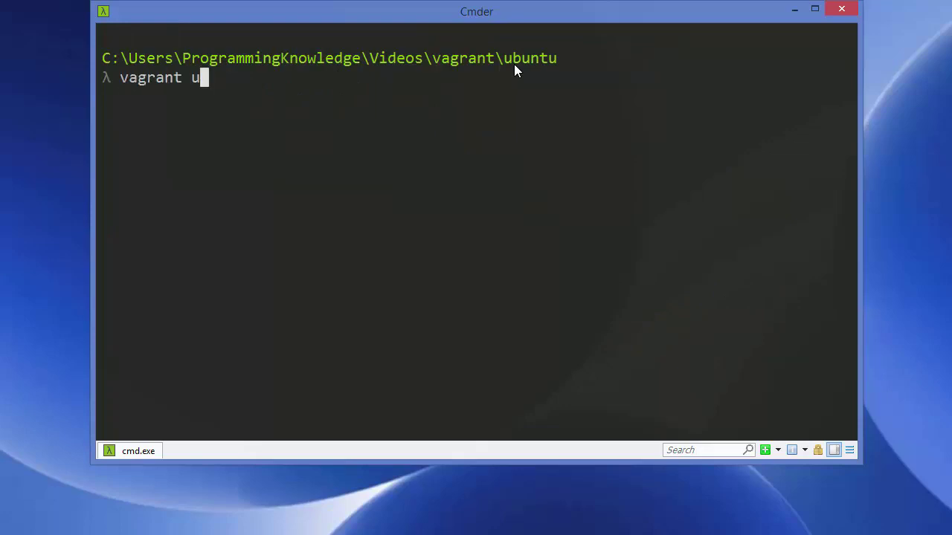
{"action": "type", "text": "sh"}
{"action": "key", "text": "BackSpace"}
{"action": "type", "text": "sh"}
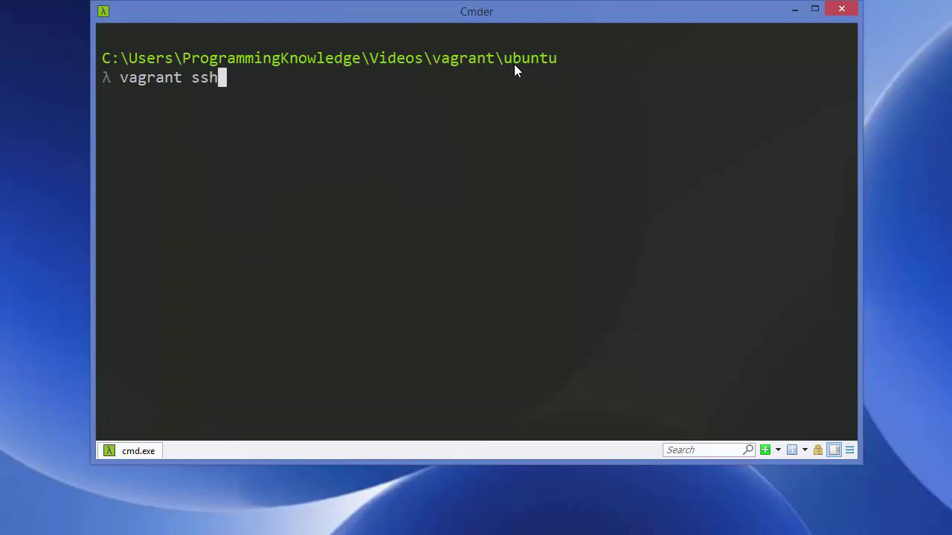
{"action": "key", "text": "Return"}
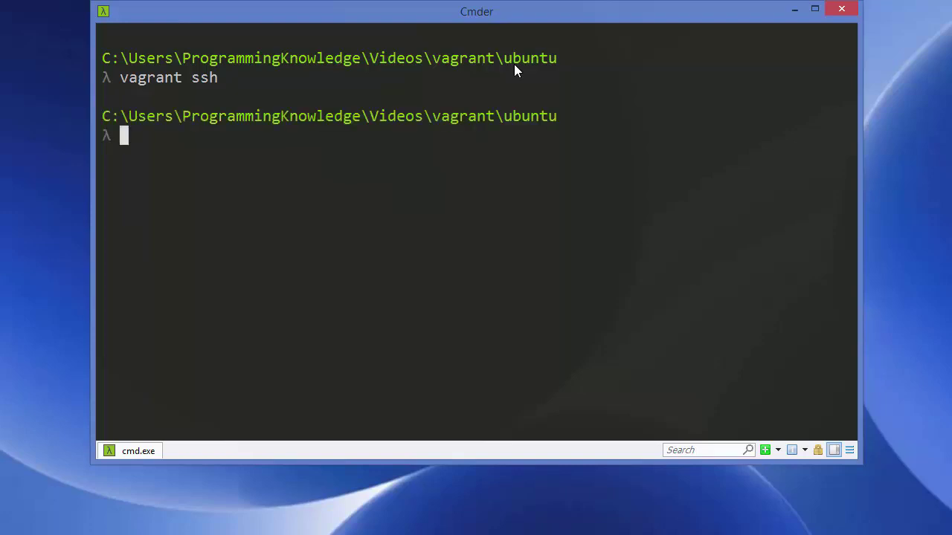
- Run vagrant ssh-config to list the virtual machine's SSH connection settings
{"action": "double_click", "coordinate": [214, 77]}
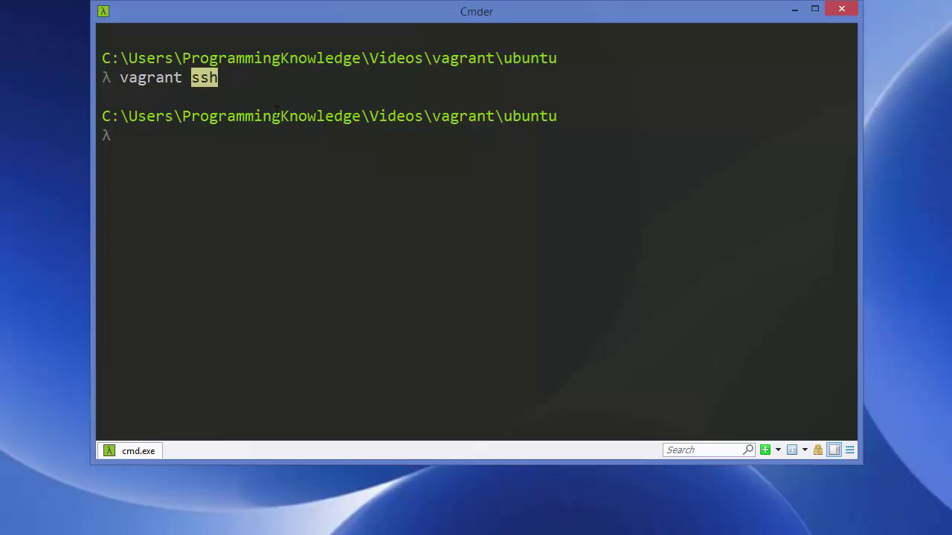
{"action": "left_click", "coordinate": [192, 131]}
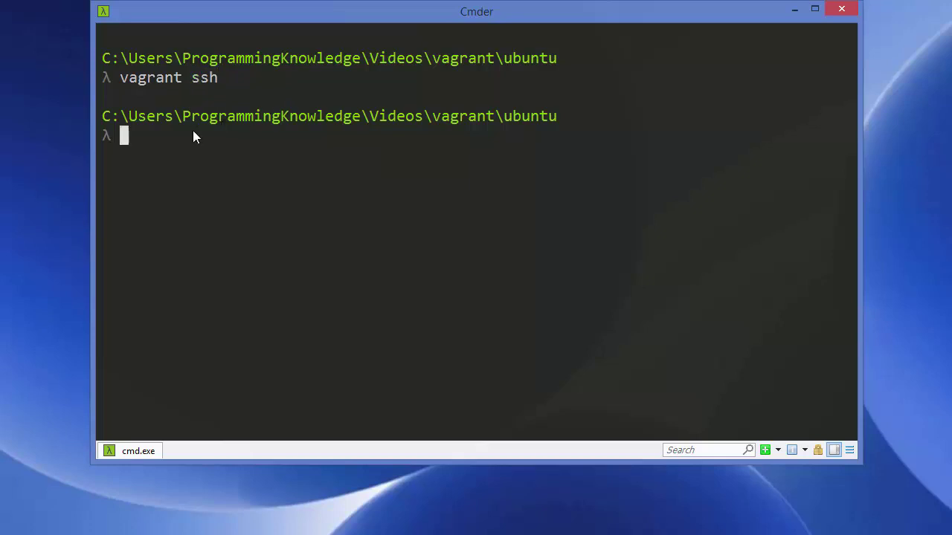
{"action": "key", "text": "Up"}
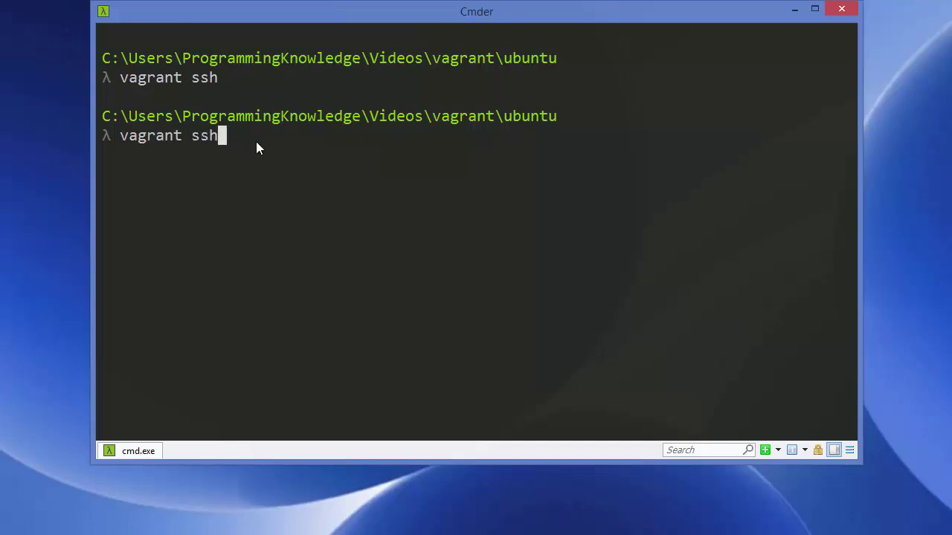
{"action": "type", "text": "-config"}
{"action": "key", "text": "Return"}
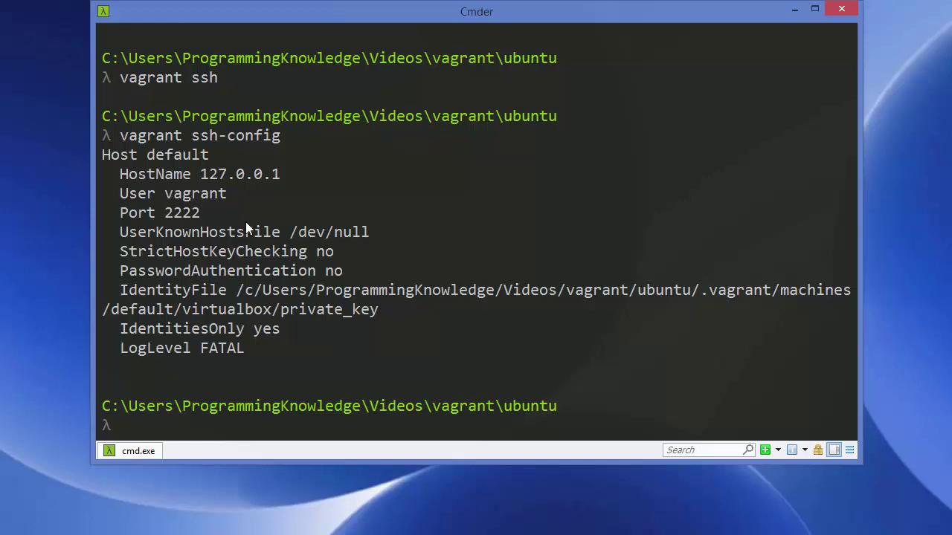
- Examine the user, IdentityFile path and HostName entries in the ssh-config output
{"action": "double_click", "coordinate": [198, 193]}
{"action": "key", "text": "ctrl+c"}
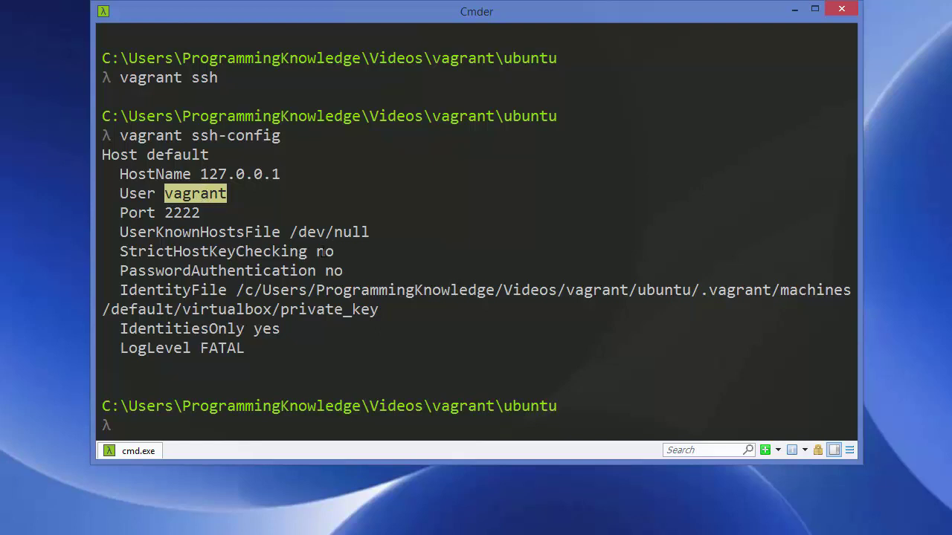
{"action": "triple_click", "coordinate": [325, 292]}
{"action": "triple_click", "coordinate": [325, 292]}
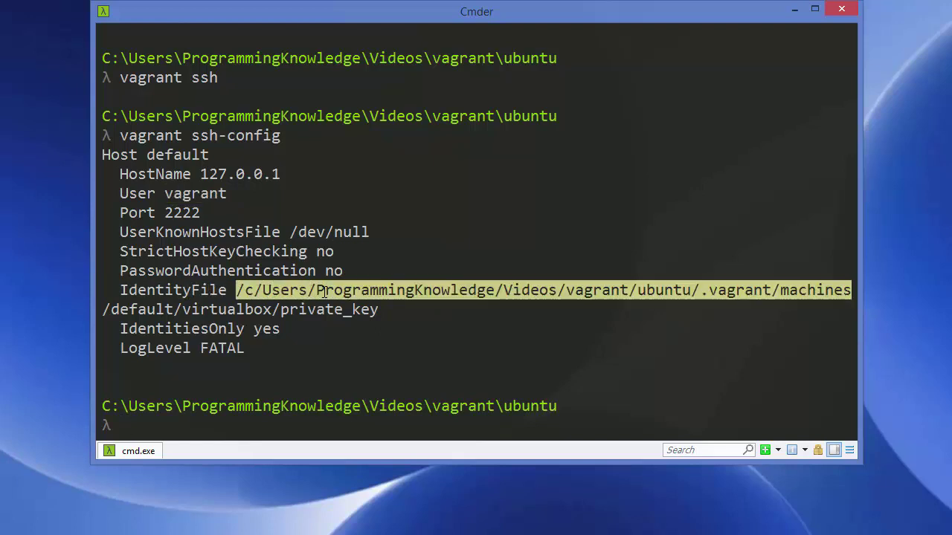
{"action": "double_click", "coordinate": [328, 310]}
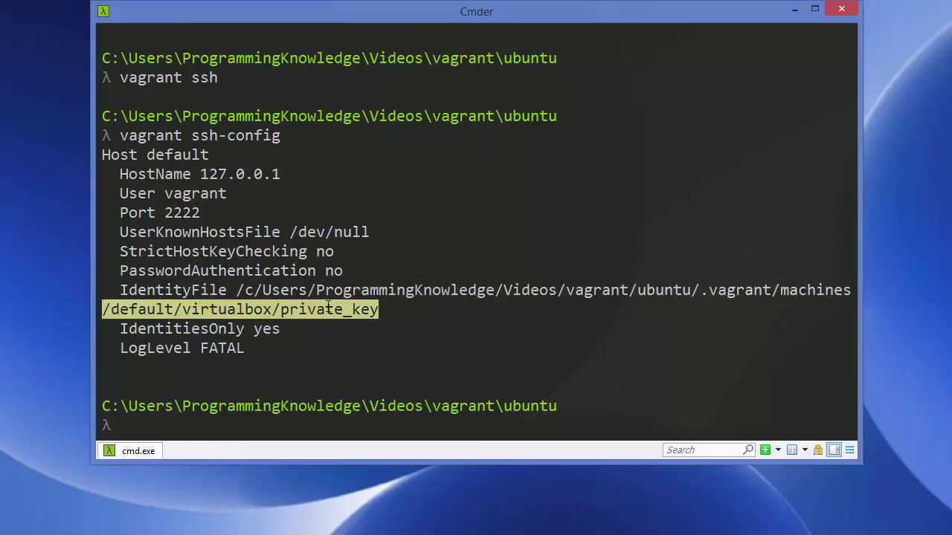
{"action": "double_click", "coordinate": [232, 174]}
{"action": "scroll", "coordinate": [296, 274], "scroll_direction": "down", "scroll_amount": 1}
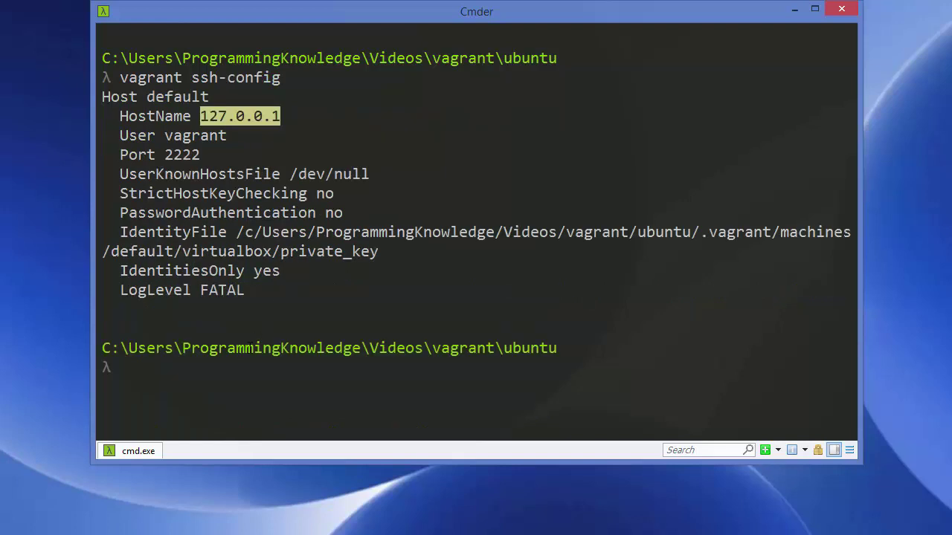
{"action": "left_click", "coordinate": [224, 371]}
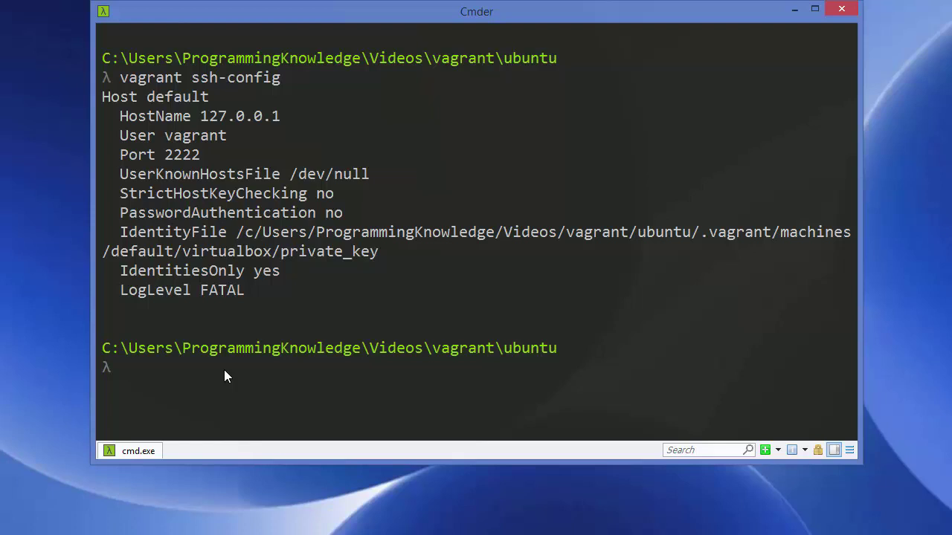
{"action": "key", "text": "Up"}
{"action": "key", "text": "BackSpace"}
{"action": "key", "text": "BackSpace"}
{"action": "key", "text": "BackSpace"}
{"action": "key", "text": "BackSpace"}
{"action": "key", "text": "BackSpace"}
{"action": "key", "text": "BackSpace"}
{"action": "key", "text": "BackSpace"}
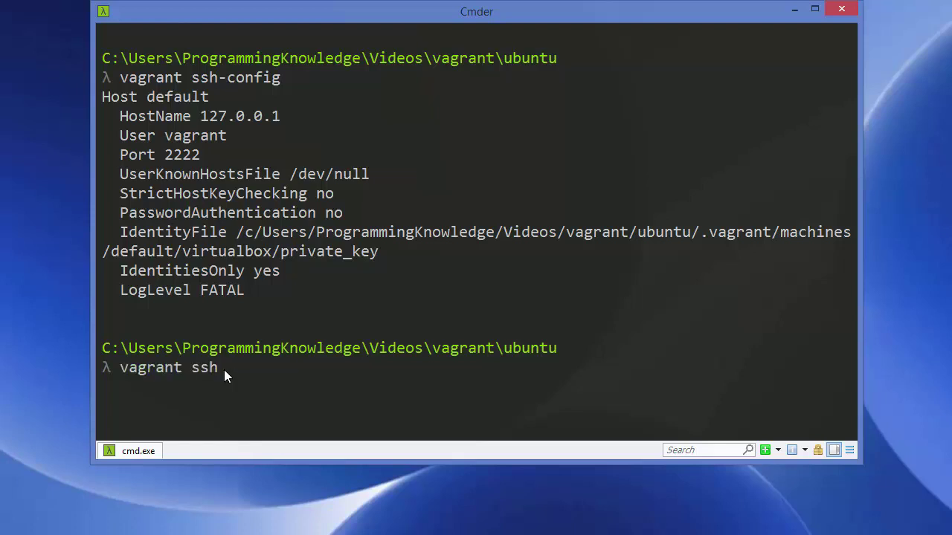
{"action": "key", "text": "BackSpace"}
{"action": "key", "text": "BackSpace"}
{"action": "key", "text": "BackSpace"}
{"action": "key", "text": "BackSpace"}
{"action": "key", "text": "BackSpace"}
{"action": "key", "text": "BackSpace"}
{"action": "key", "text": "BackSpace"}
{"action": "key", "text": "BackSpace"}
{"action": "key", "text": "BackSpace"}
{"action": "key", "text": "BackSpace"}
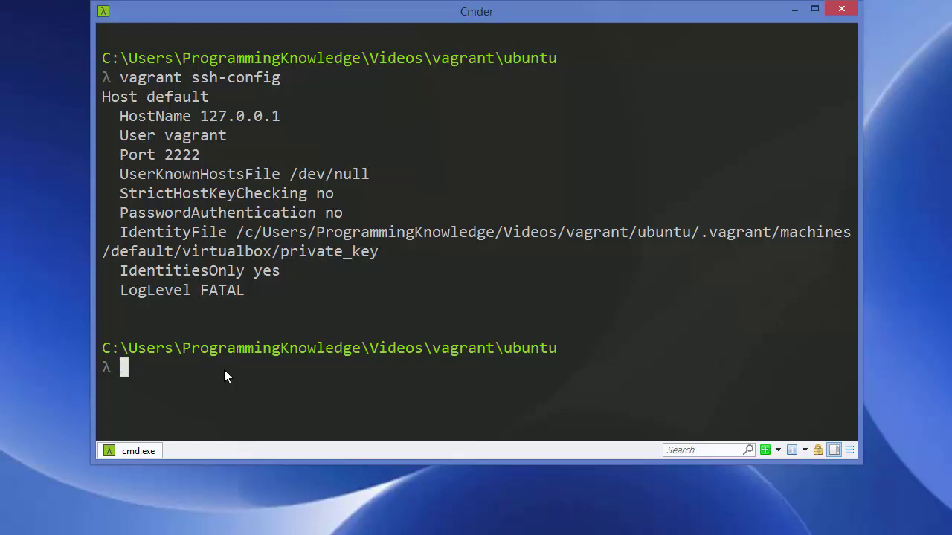
{"action": "type", "text": "ssh"}
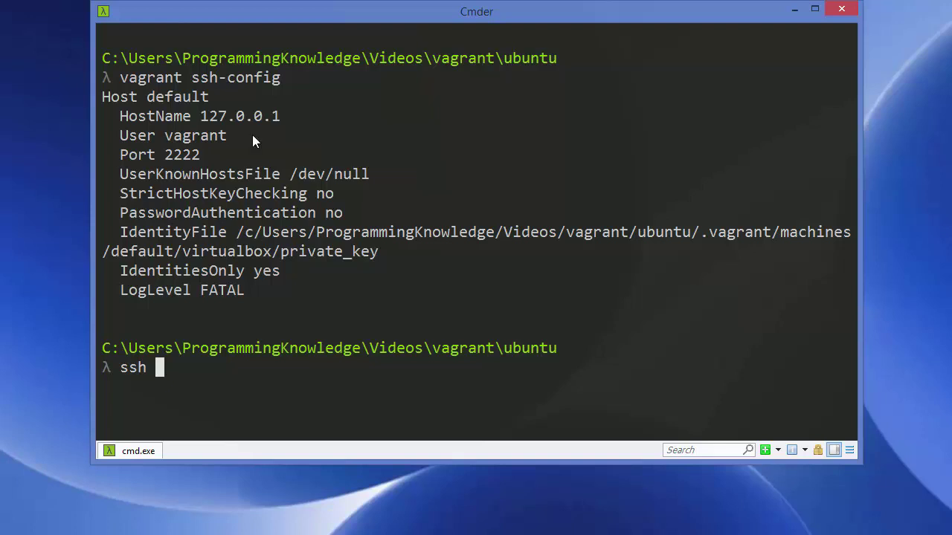
{"action": "double_click", "coordinate": [216, 135]}
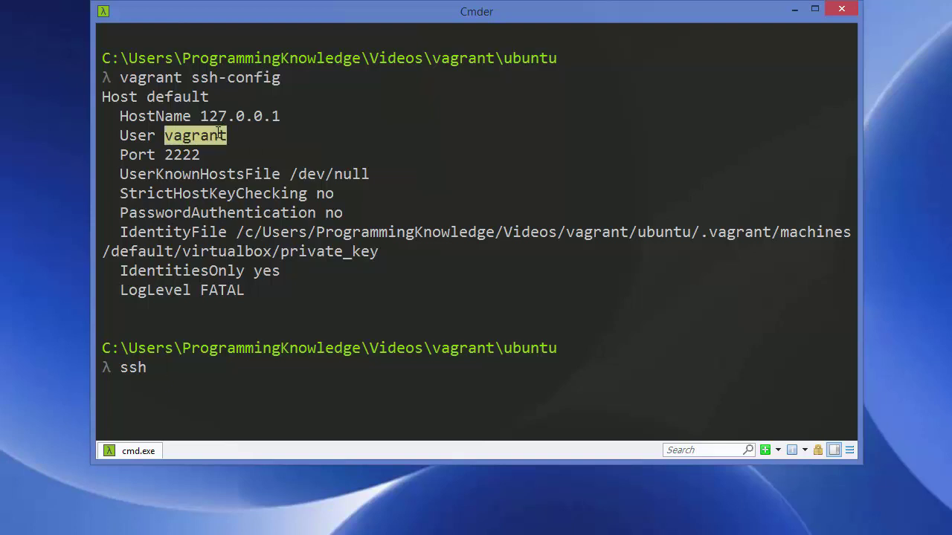
{"action": "right_click", "coordinate": [216, 135]}
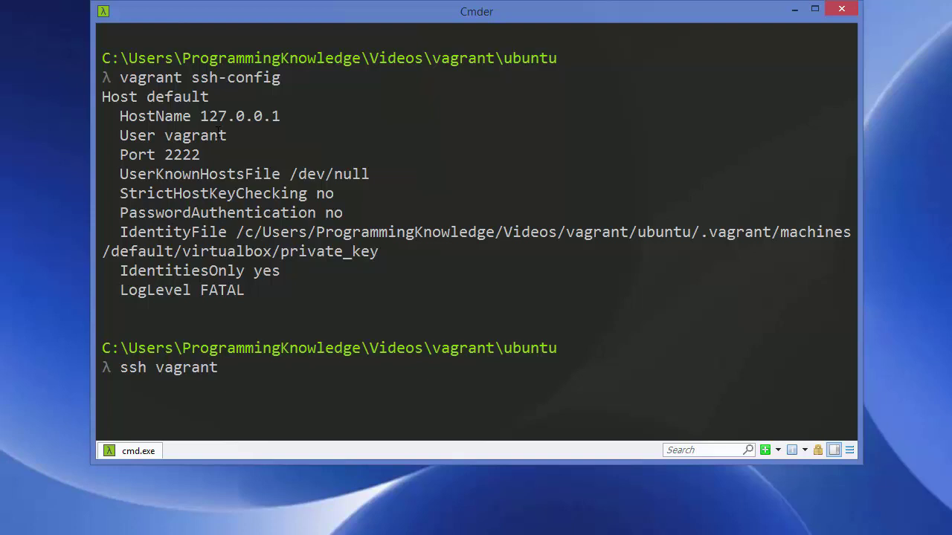
{"action": "type", "text": "@"}
{"action": "double_click", "coordinate": [195, 135]}
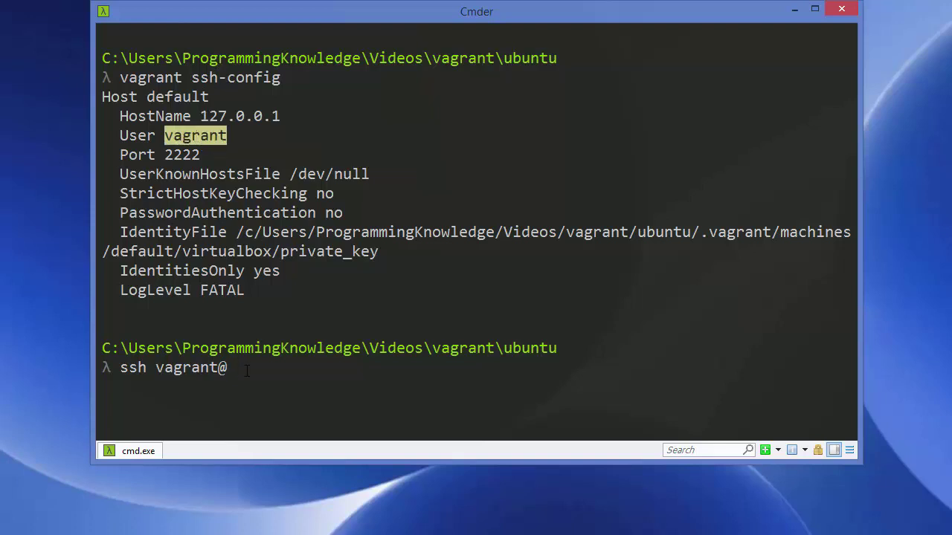
{"action": "double_click", "coordinate": [239, 116]}
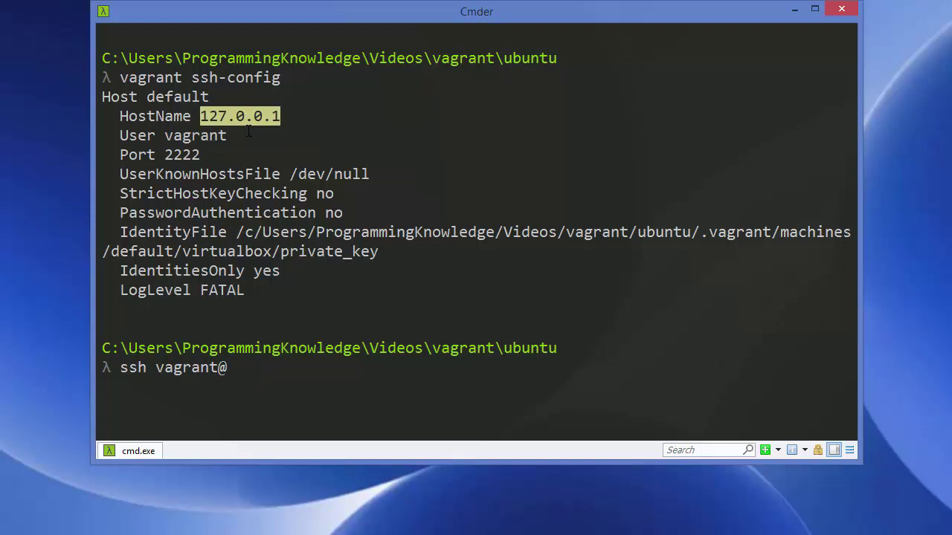
{"action": "key", "text": "ctrl+c"}
{"action": "key", "text": "ctrl+v"}
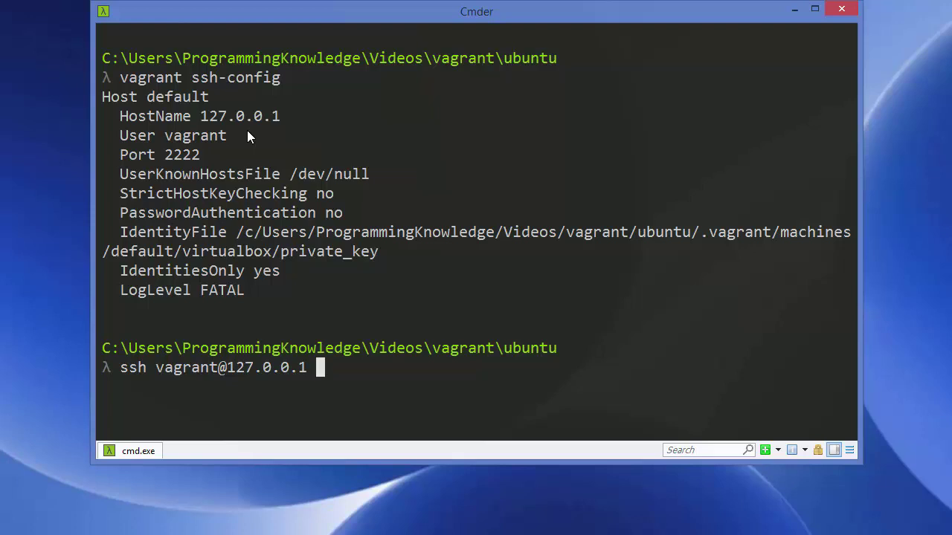
{"action": "type", "text": "-"}
{"action": "type", "text": "p"}
{"action": "double_click", "coordinate": [182, 156]}
{"action": "key", "text": "ctrl+v"}
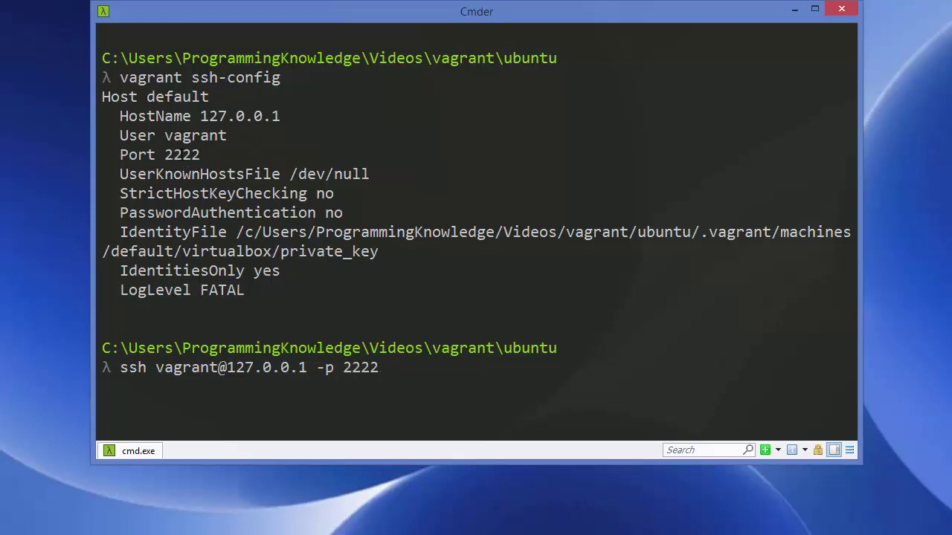
- Append -i with the private_key path copied from the IdentityFile entry and run the ssh command to log in
{"action": "type", "text": "-i"}
{"action": "double_click", "coordinate": [286, 232]}
{"action": "left_click", "coordinate": [377, 251]}
{"action": "left_click_drag", "start_coordinate": [378, 251], "coordinate": [239, 233]}
{"action": "left_click_drag", "start_coordinate": [245, 233], "coordinate": [378, 251]}
{"action": "key", "text": "ctrl+v"}
{"action": "key", "text": "Return"}
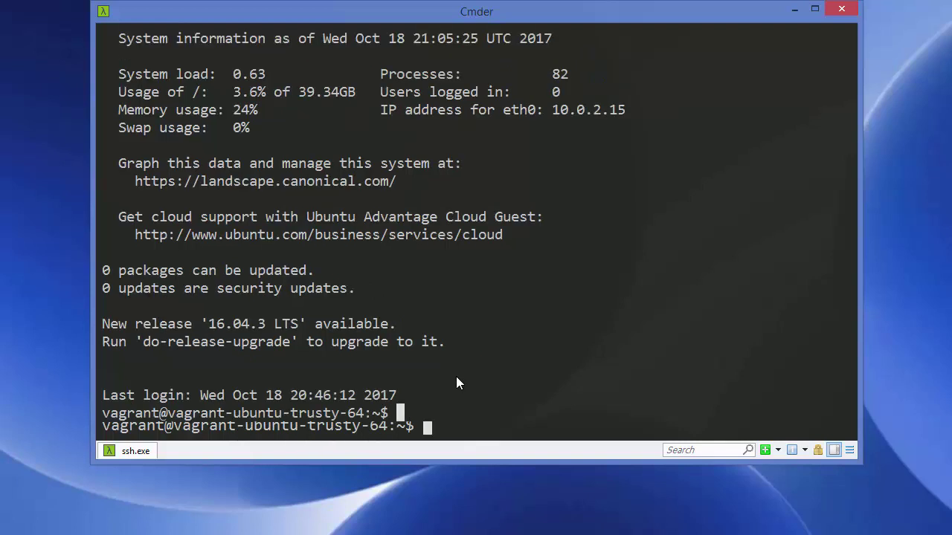
- Look at the ubuntu project folder and the Vagrant machine's status in VirtualBox Manager, and return to Cmder
{"action": "scroll", "coordinate": [456, 377], "scroll_direction": "down", "scroll_amount": 3}
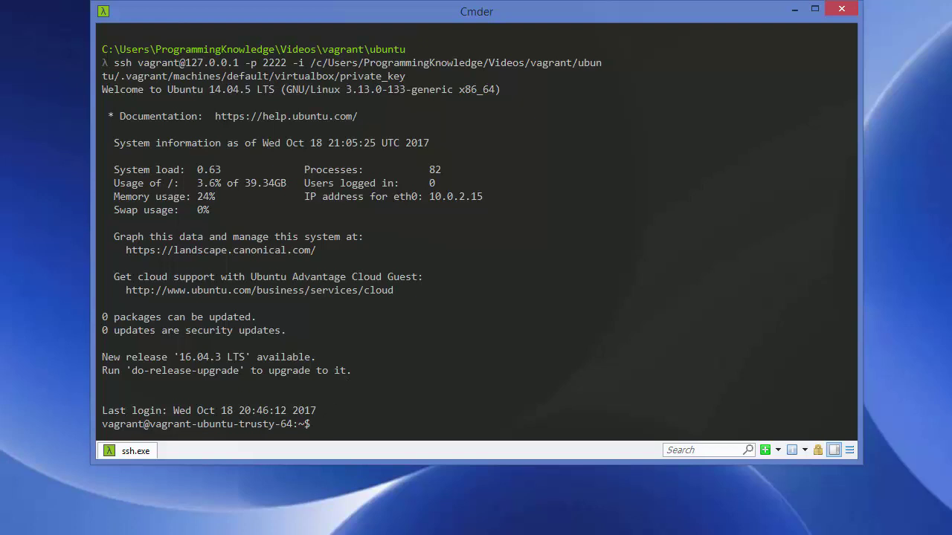
{"action": "key", "text": "alt+Tab"}
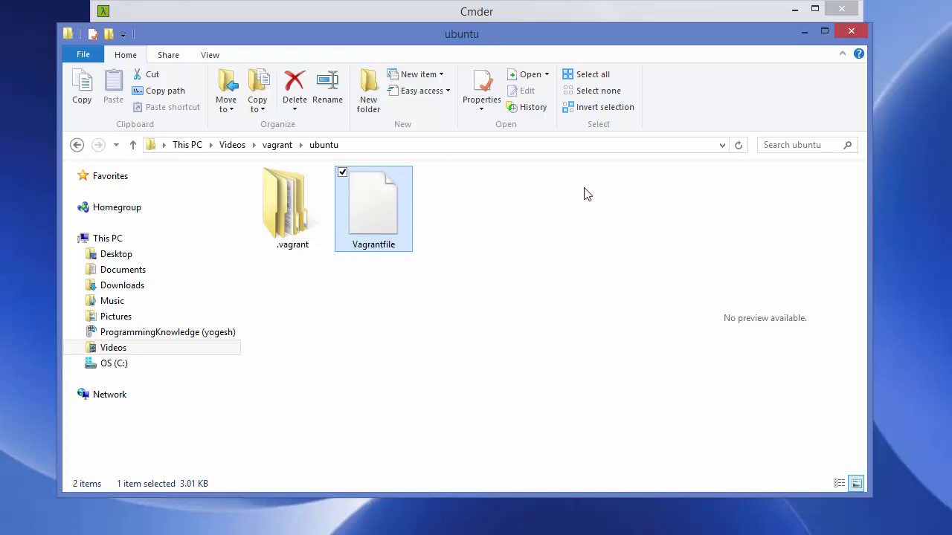
{"action": "left_click", "coordinate": [802, 33]}
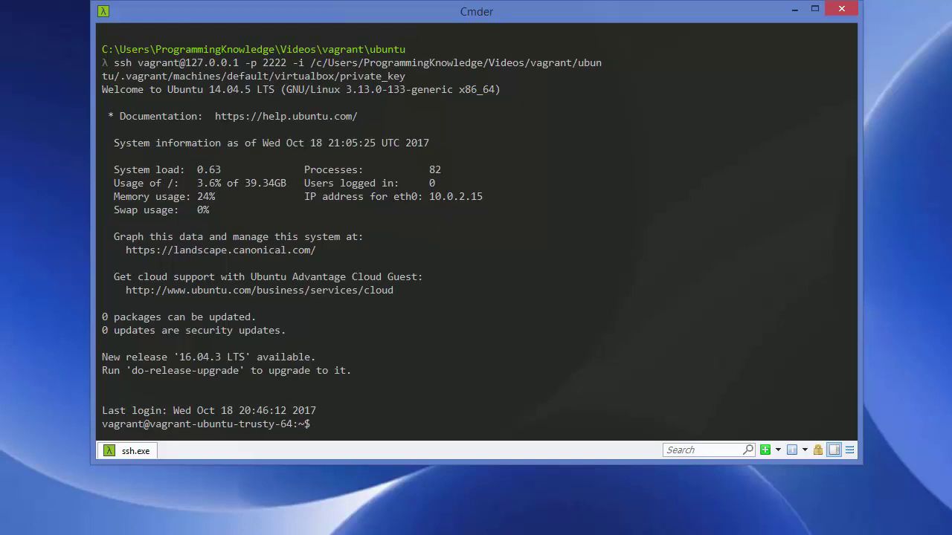
{"action": "key", "text": "alt+Tab"}
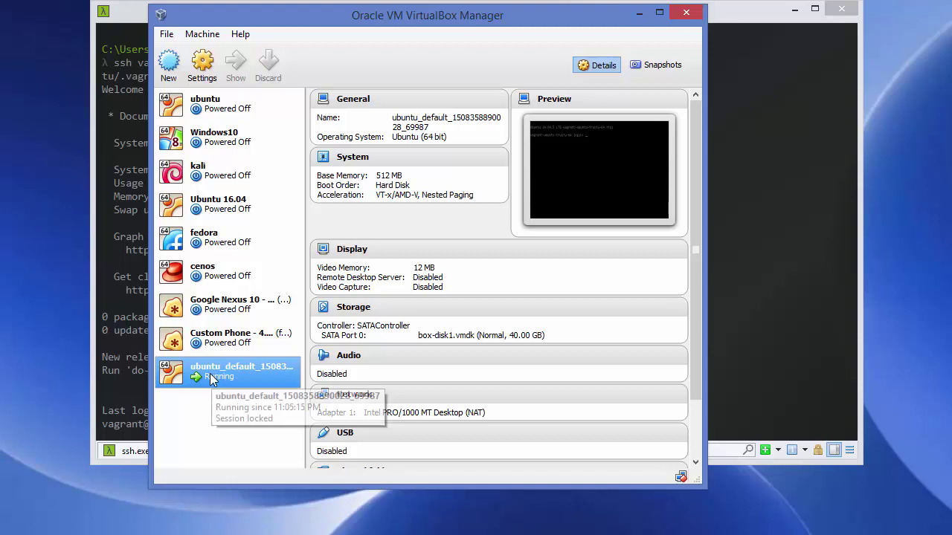
{"action": "left_click", "coordinate": [639, 13]}
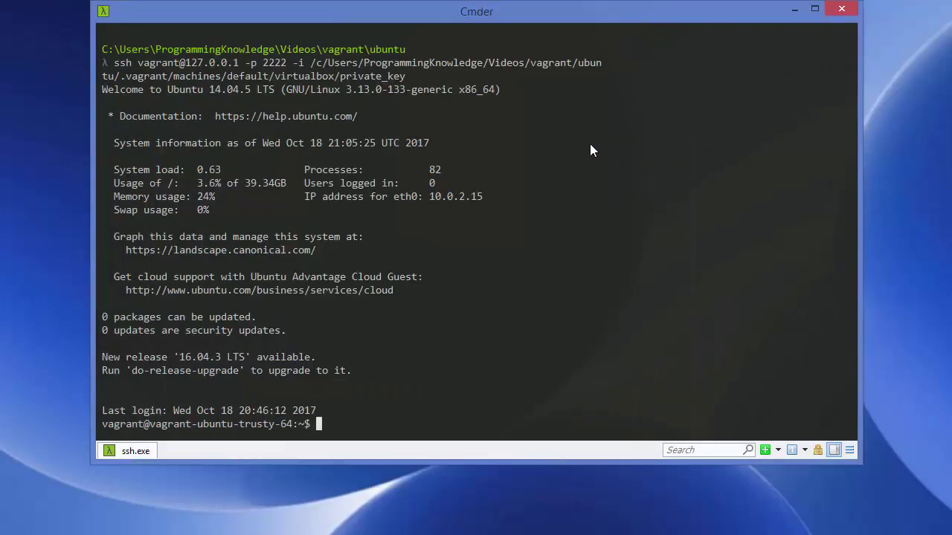
- Run ls and pwd in the Ubuntu SSH session to check the home directory's contents and path
{"action": "type", "text": "ls"}
{"action": "key", "text": "Return"}
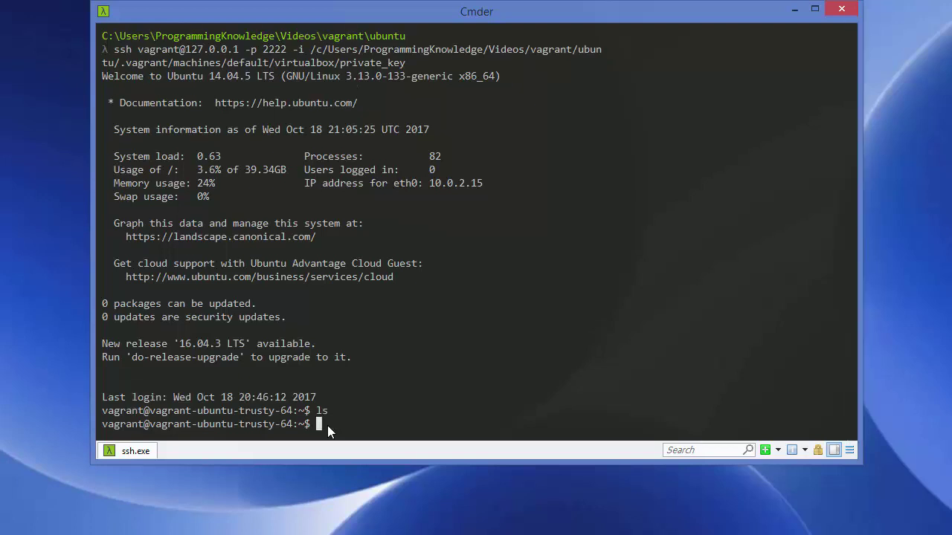
{"action": "type", "text": "pwd"}
{"action": "key", "text": "Return"}
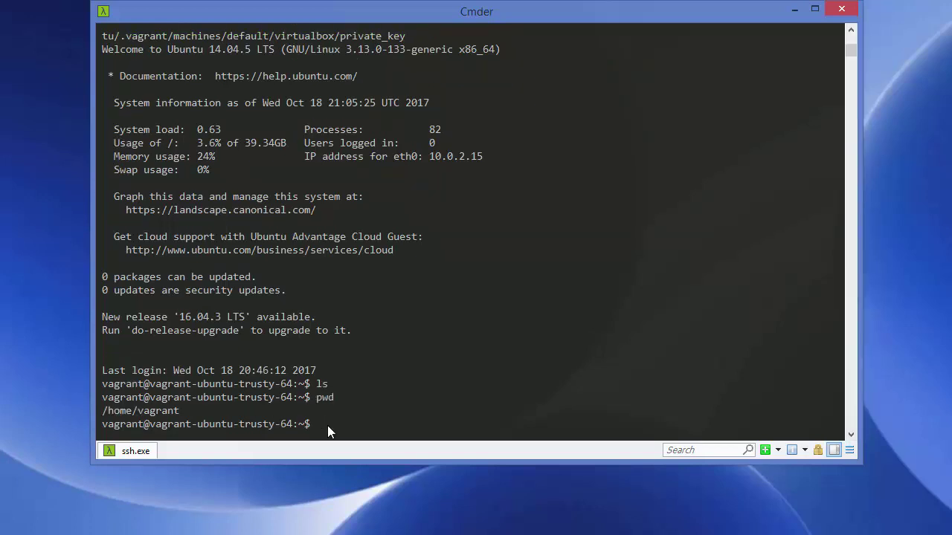
{"action": "double_click", "coordinate": [152, 411]}
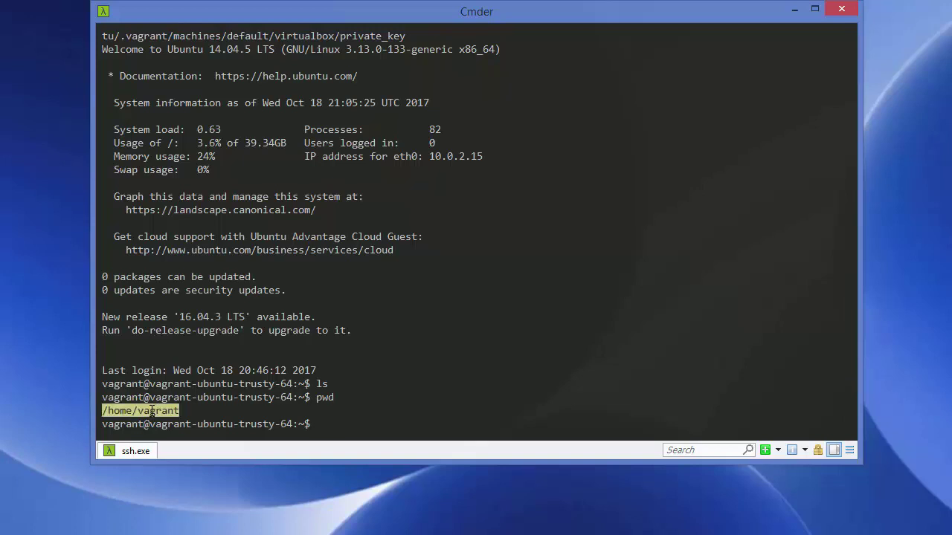
{"action": "left_click", "coordinate": [317, 424]}
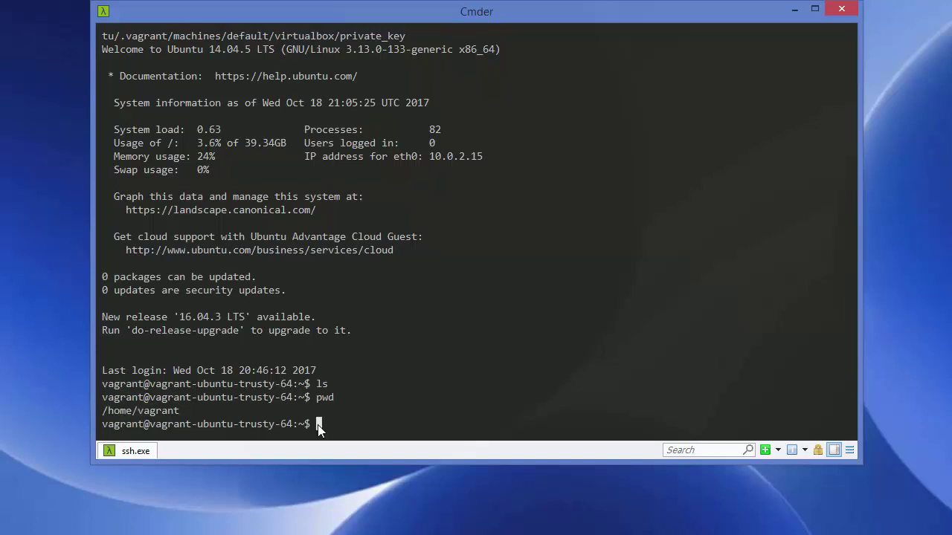